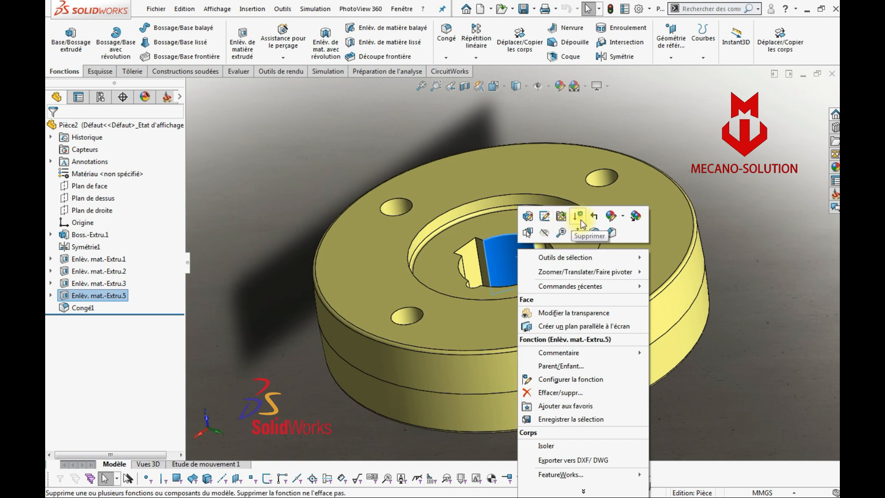
- Add the Outils de moulage tool set to the command manager and switch to it
{"action": "middle_click_drag", "start_coordinate": [318, 158], "coordinate": [320, 176]}
{"action": "right_click", "coordinate": [262, 69]}
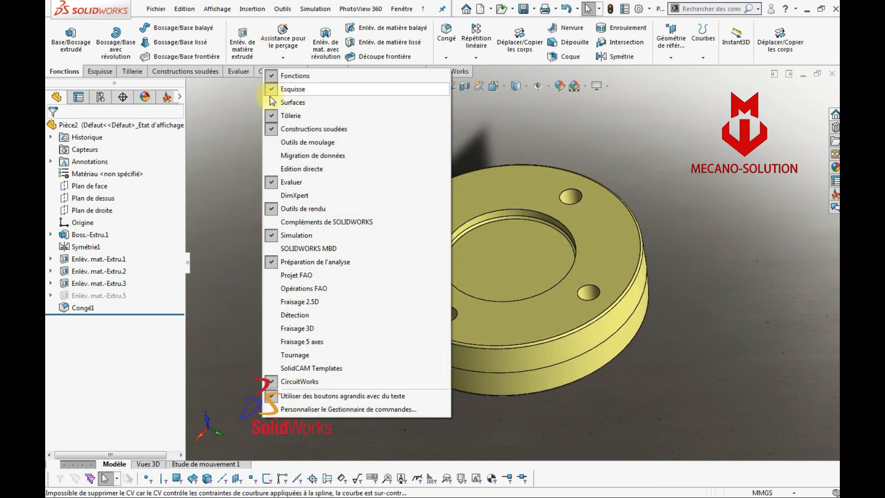
{"action": "left_click", "coordinate": [279, 142]}
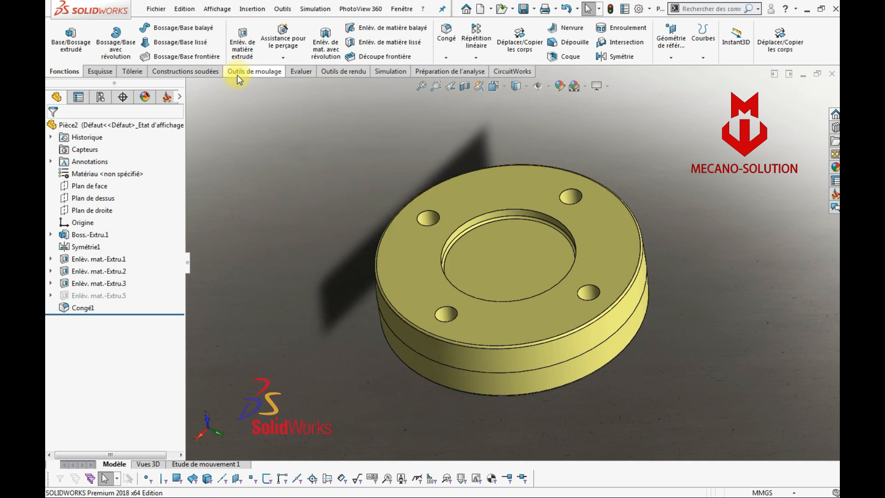
{"action": "left_click", "coordinate": [247, 70]}
- Run a draft analysis on the part with a 1° draft angle, using the flat upper face as the opening direction
{"action": "left_click", "coordinate": [234, 28]}
{"action": "left_click", "coordinate": [485, 183]}
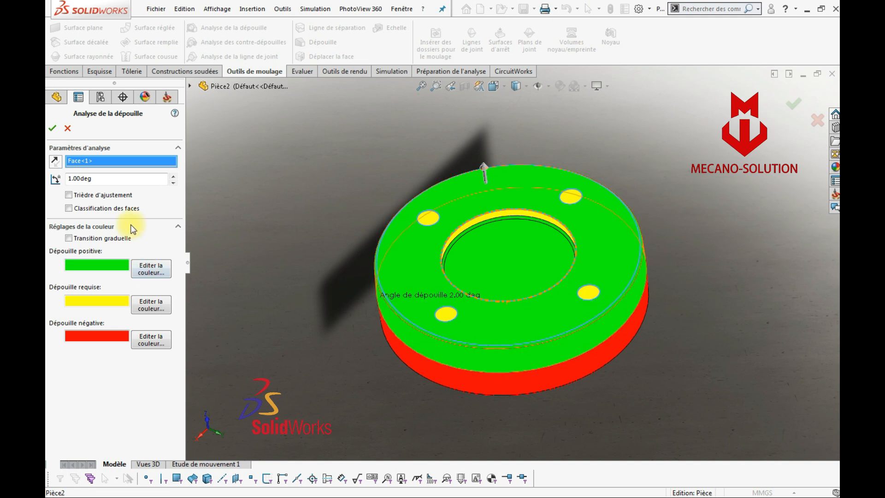
{"action": "left_click_drag", "start_coordinate": [110, 179], "coordinate": [52, 178]}
{"action": "left_click", "coordinate": [52, 128]}
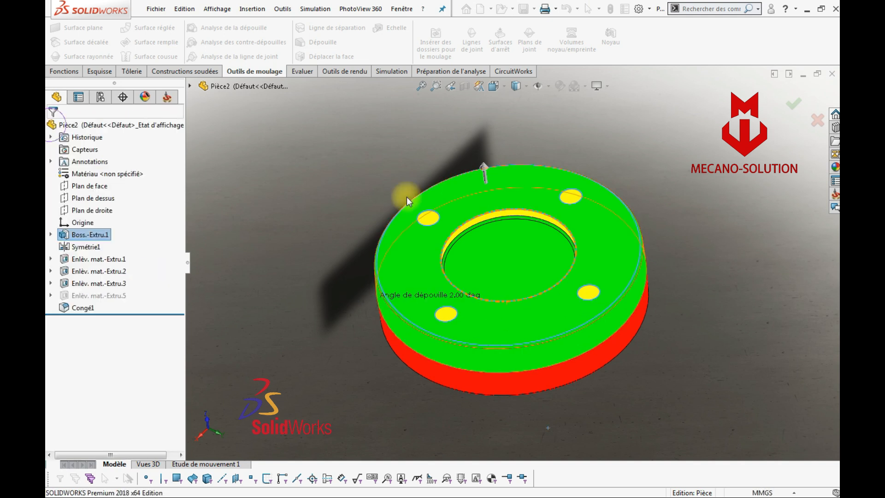
- Draft the walls of the four holes and the central recess by 2° with DraftXpert, using the upper face as the neutral plane
{"action": "left_click", "coordinate": [300, 47]}
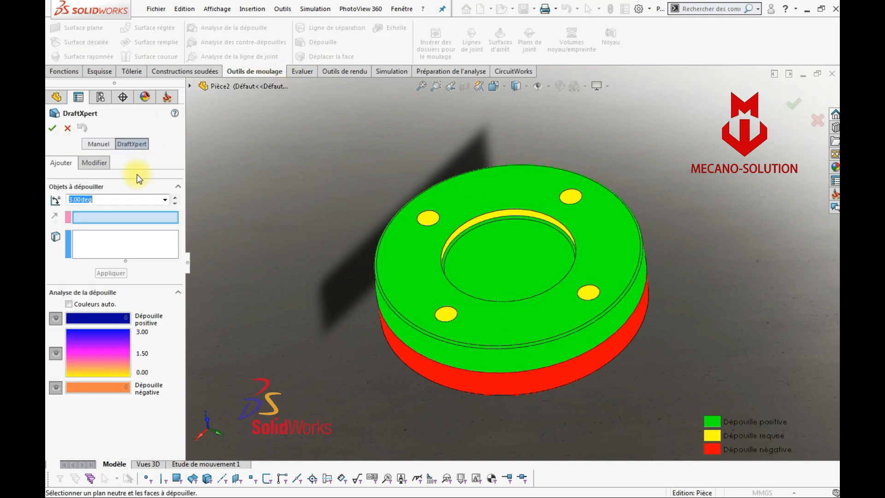
{"action": "left_click_drag", "start_coordinate": [104, 199], "coordinate": [53, 200]}
{"action": "type", "text": "2"}
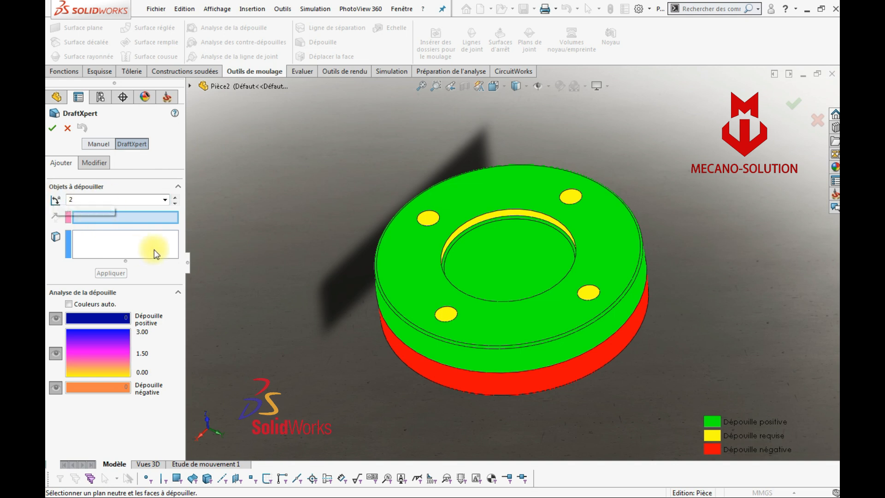
{"action": "left_click", "coordinate": [518, 188]}
{"action": "scroll", "coordinate": [568, 209], "scroll_direction": "down", "scroll_amount": 2}
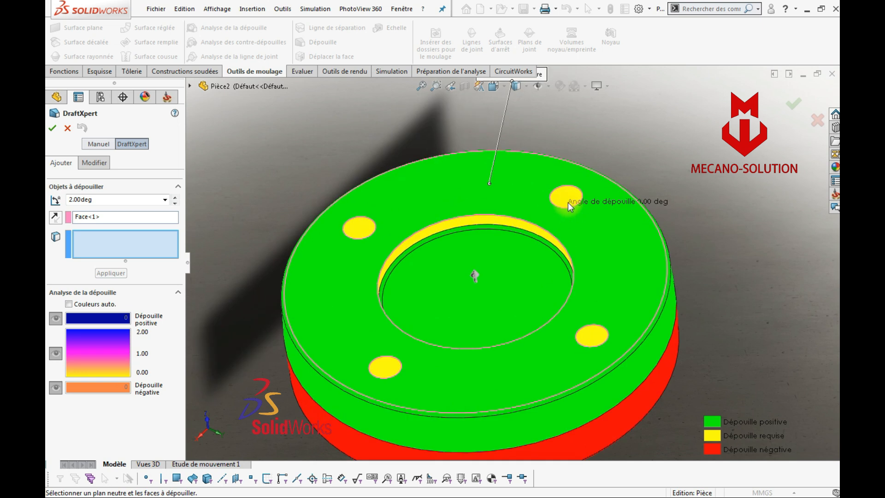
{"action": "left_click", "coordinate": [567, 200]}
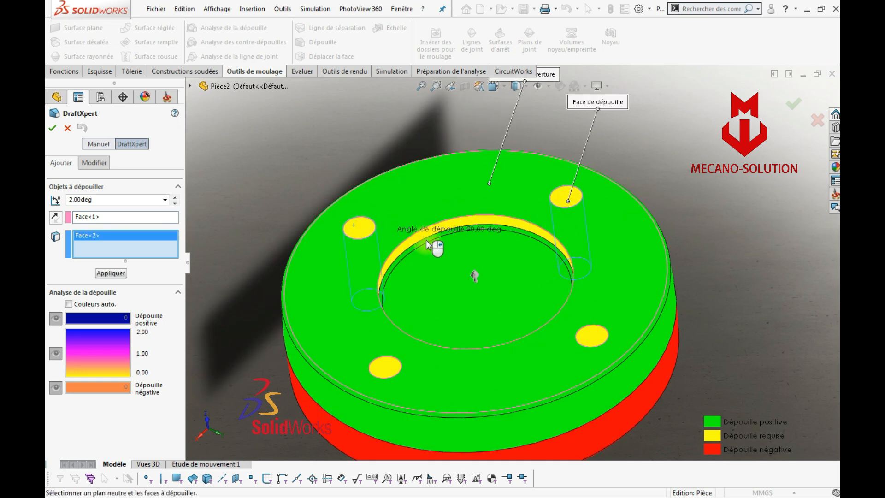
{"action": "left_click", "coordinate": [591, 335]}
{"action": "left_click", "coordinate": [385, 367]}
{"action": "left_click", "coordinate": [476, 309]}
{"action": "scroll", "coordinate": [479, 230], "scroll_direction": "down", "scroll_amount": 4}
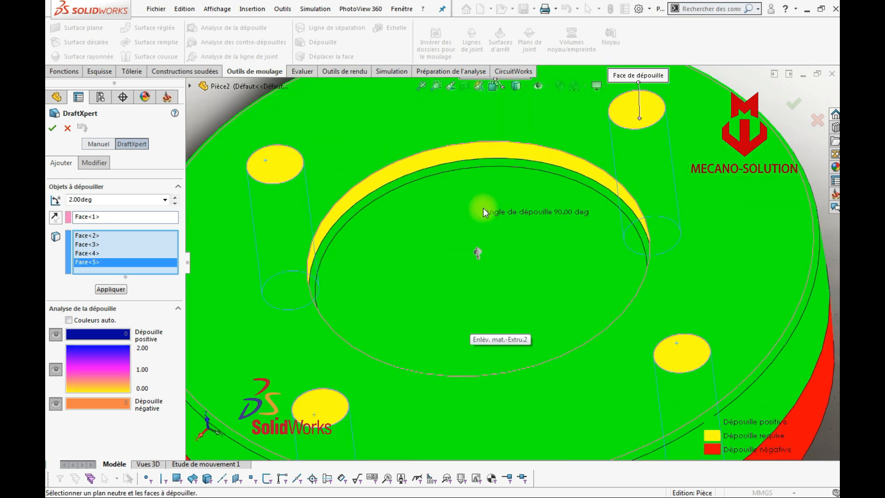
{"action": "left_click", "coordinate": [457, 147]}
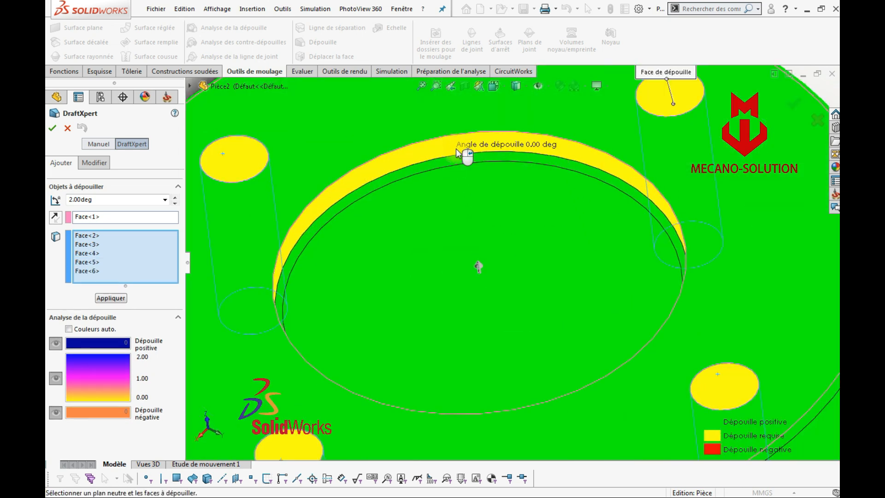
{"action": "left_click", "coordinate": [122, 302]}
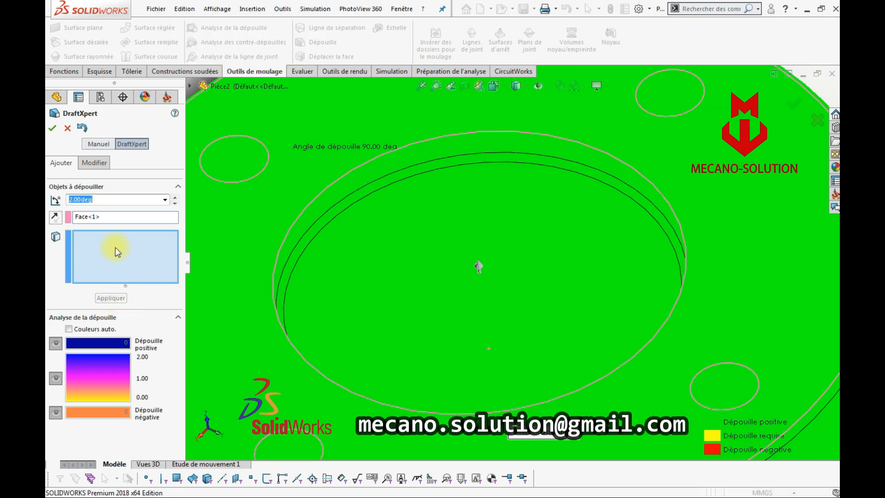
{"action": "scroll", "coordinate": [296, 239], "scroll_direction": "up", "scroll_amount": 5}
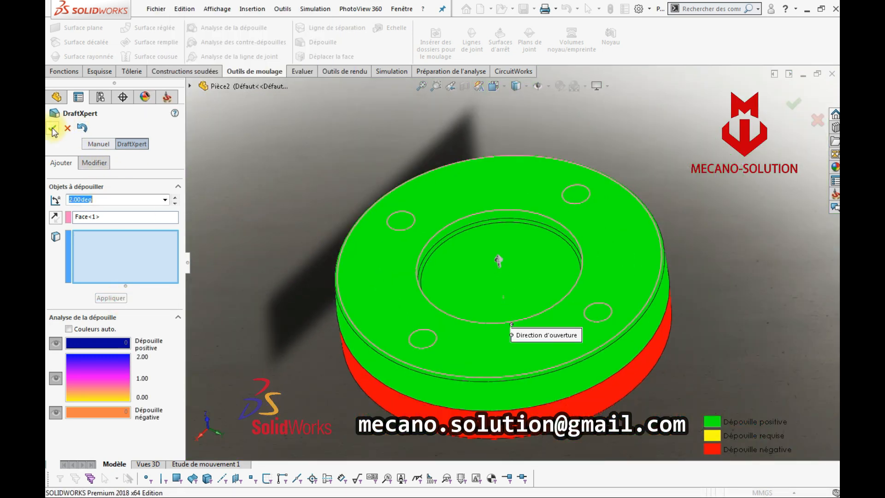
{"action": "left_click", "coordinate": [53, 129]}
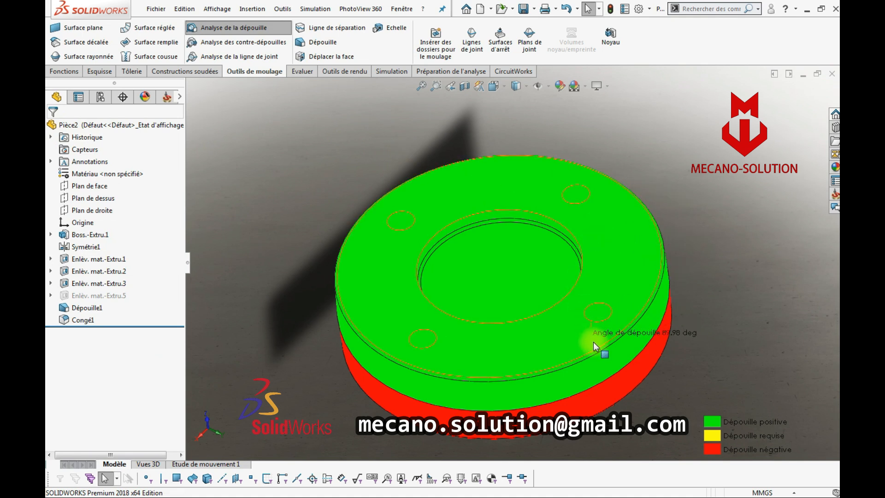
- Flip the part over and rerun the 1° draft analysis with the flat face of the opposite side as the opening direction
{"action": "left_click", "coordinate": [275, 29]}
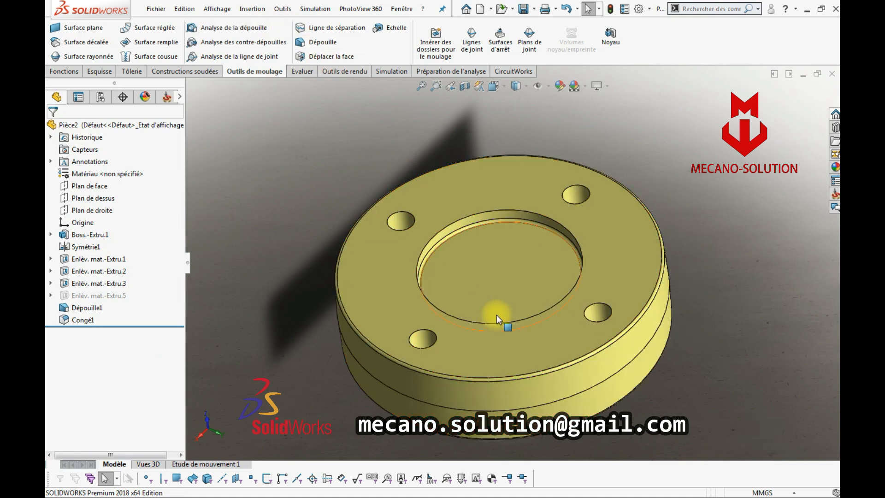
{"action": "middle_click_drag", "start_coordinate": [496, 314], "coordinate": [482, 95]}
{"action": "middle_click_drag", "start_coordinate": [508, 254], "coordinate": [537, 346]}
{"action": "left_click", "coordinate": [226, 27]}
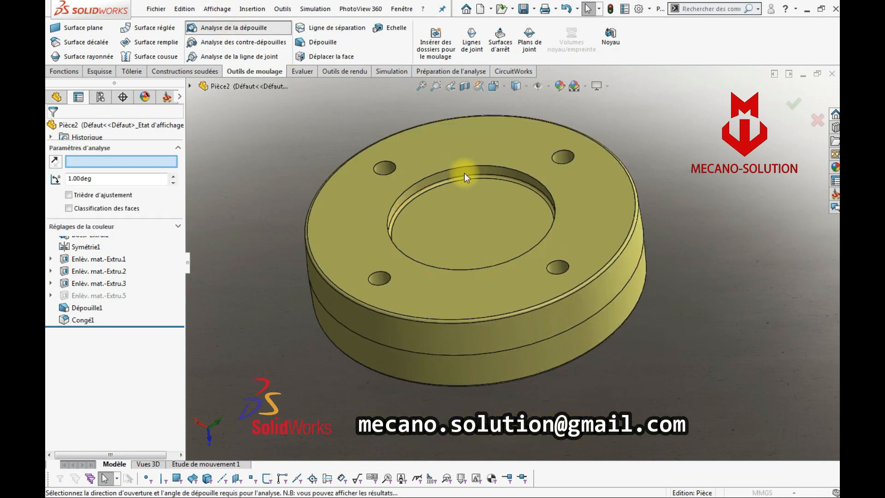
{"action": "left_click", "coordinate": [446, 156]}
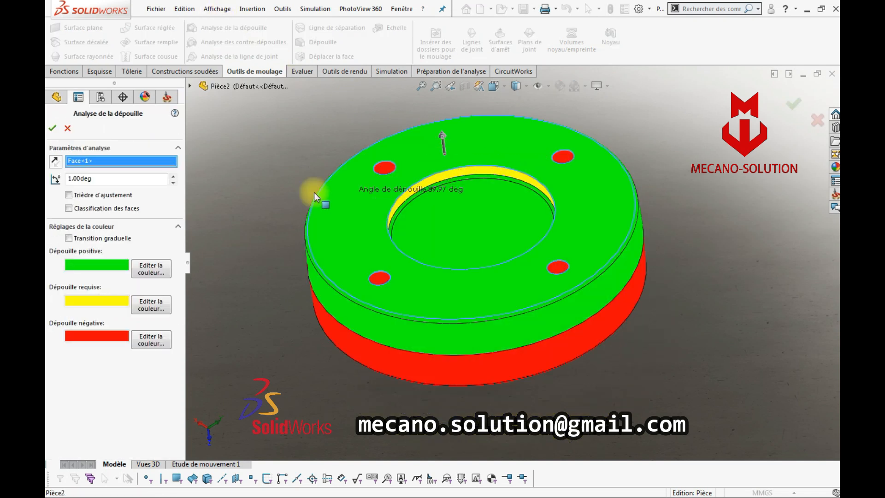
{"action": "left_click", "coordinate": [52, 128]}
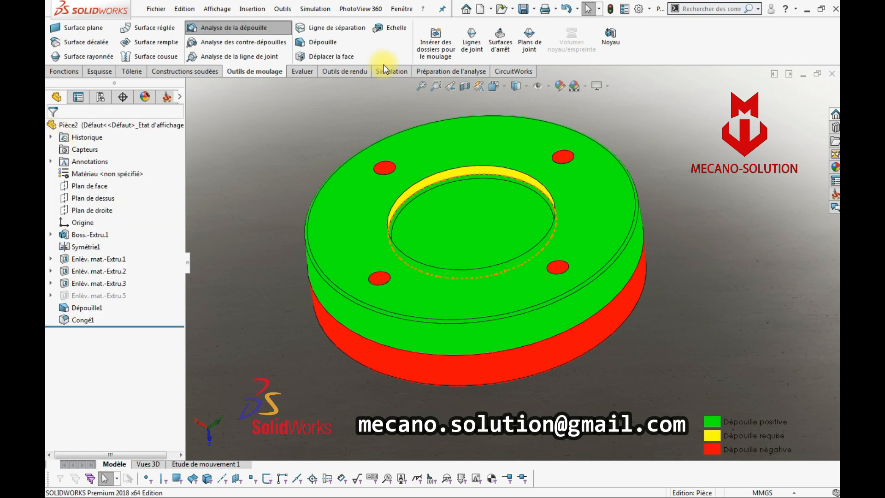
- Draft the central recess wall on this opposite side by 2° with DraftXpert, using its flat outer face as the neutral plane
{"action": "left_click", "coordinate": [323, 42]}
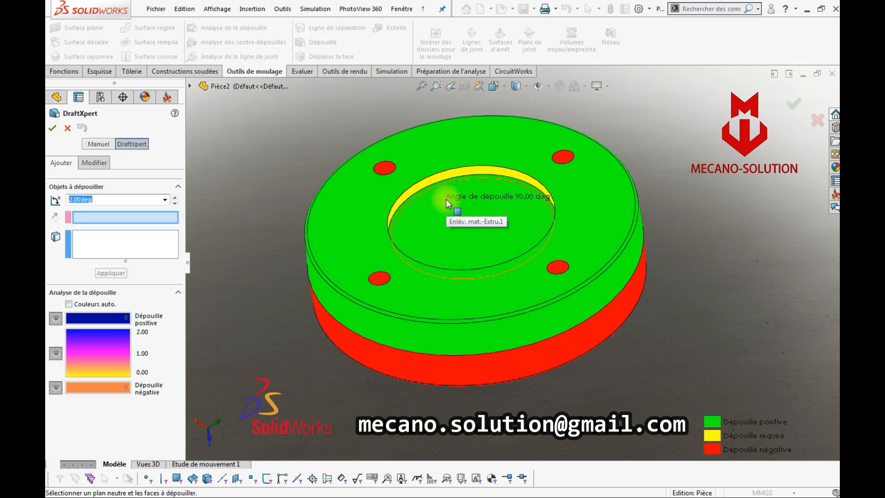
{"action": "scroll", "coordinate": [446, 198], "scroll_direction": "down", "scroll_amount": 5}
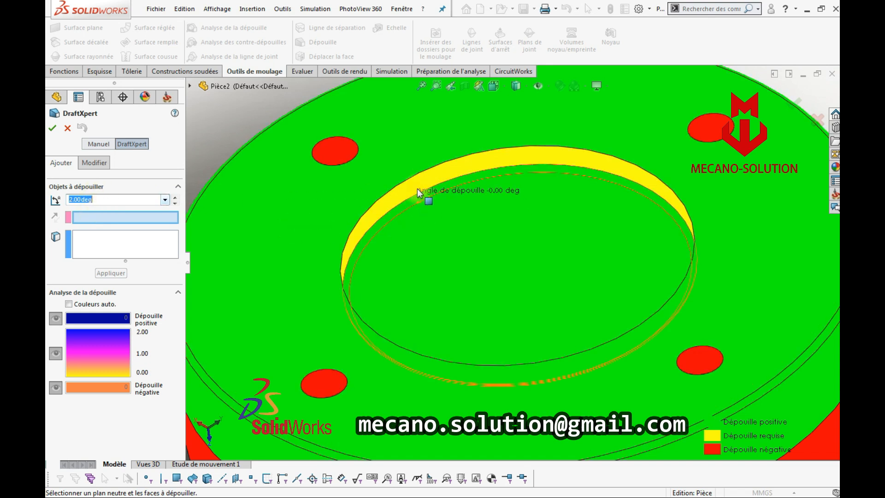
{"action": "left_click", "coordinate": [396, 140]}
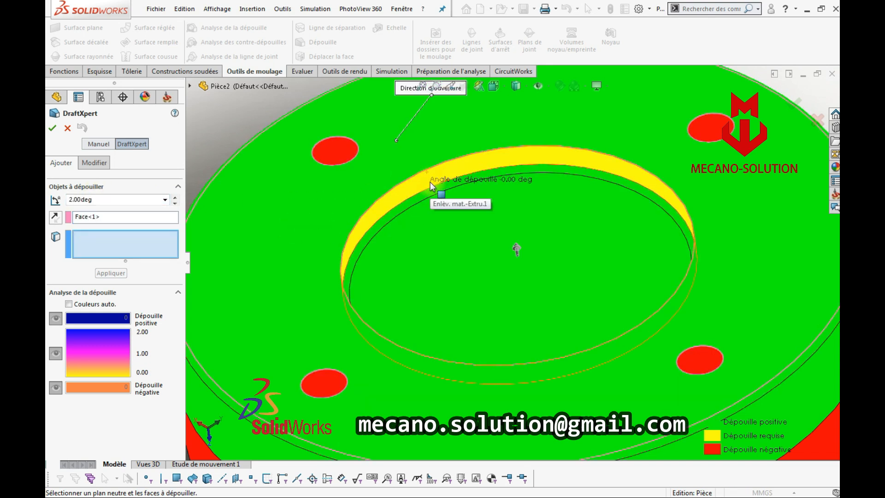
{"action": "left_click", "coordinate": [430, 181]}
{"action": "left_click", "coordinate": [116, 274]}
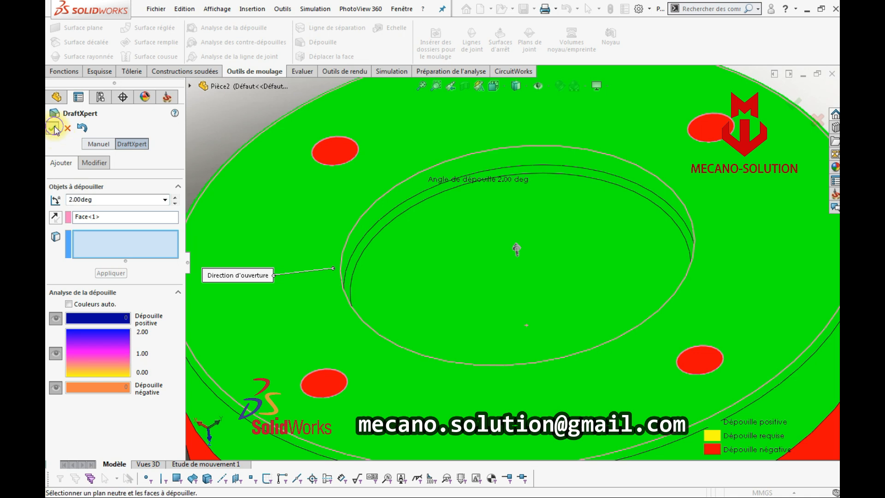
{"action": "left_click", "coordinate": [53, 129]}
- Turn off the draft analysis colour display on the part
{"action": "scroll", "coordinate": [583, 284], "scroll_direction": "up", "scroll_amount": 7}
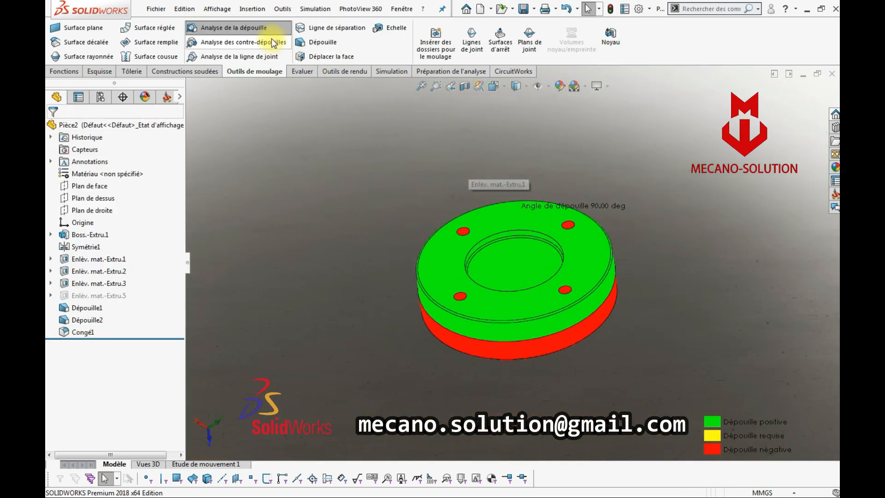
{"action": "left_click", "coordinate": [234, 28]}
{"action": "scroll", "coordinate": [592, 292], "scroll_direction": "down", "scroll_amount": 5}
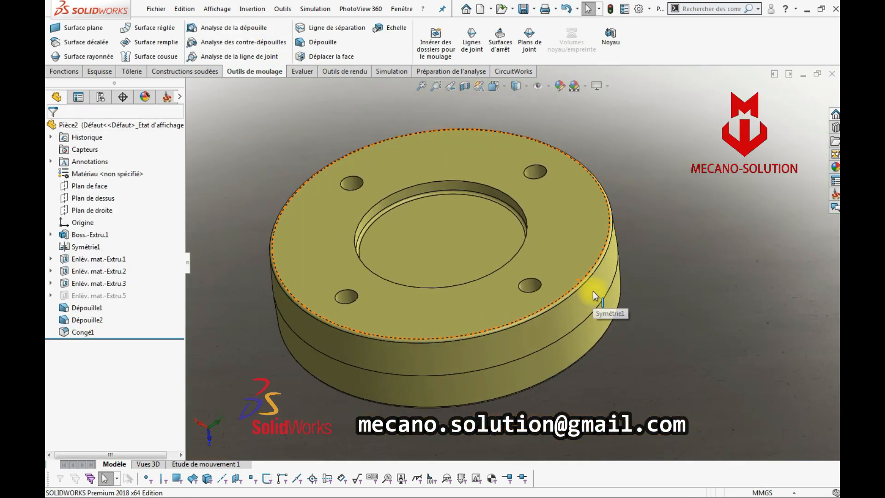
- Create a parting line around the part's outer mid-edge, using the flat upper face as the opening direction and a 1° draft angle
{"action": "left_click", "coordinate": [472, 46]}
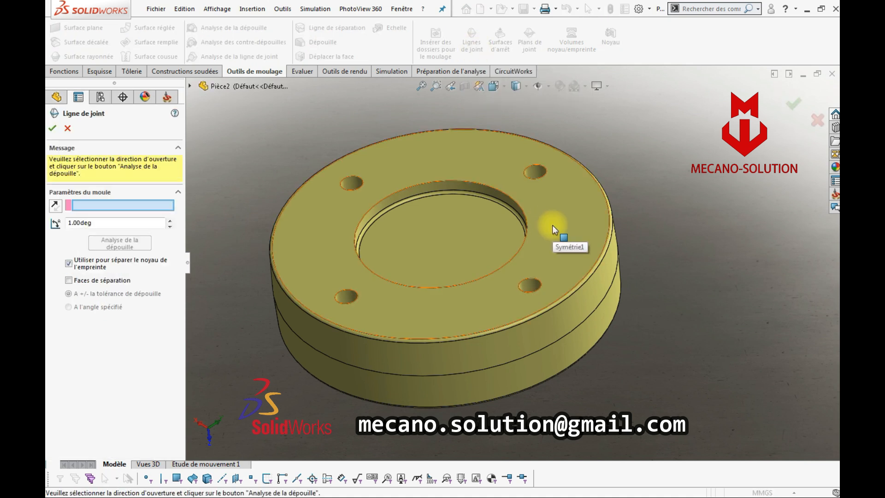
{"action": "left_click", "coordinate": [552, 225]}
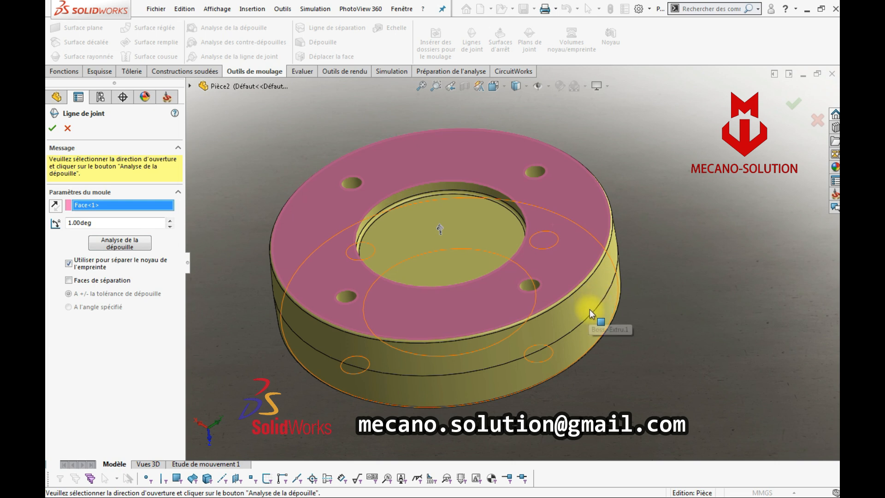
{"action": "left_click", "coordinate": [128, 243]}
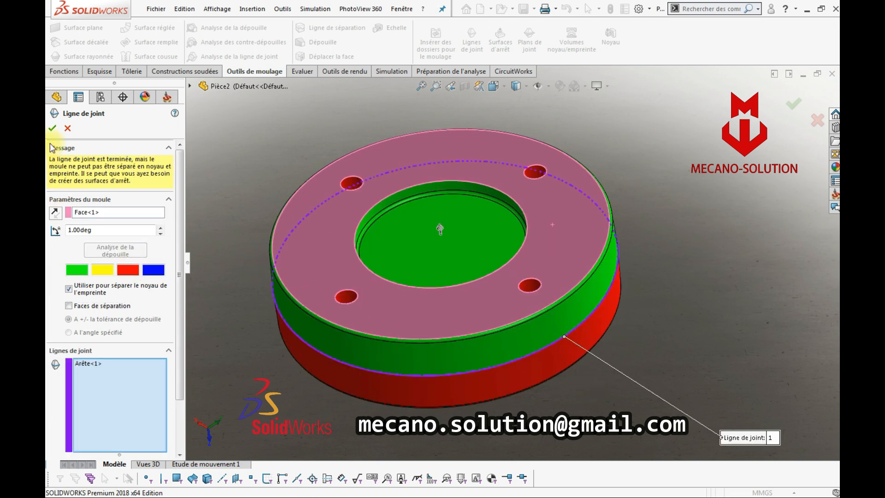
{"action": "left_click", "coordinate": [52, 128]}
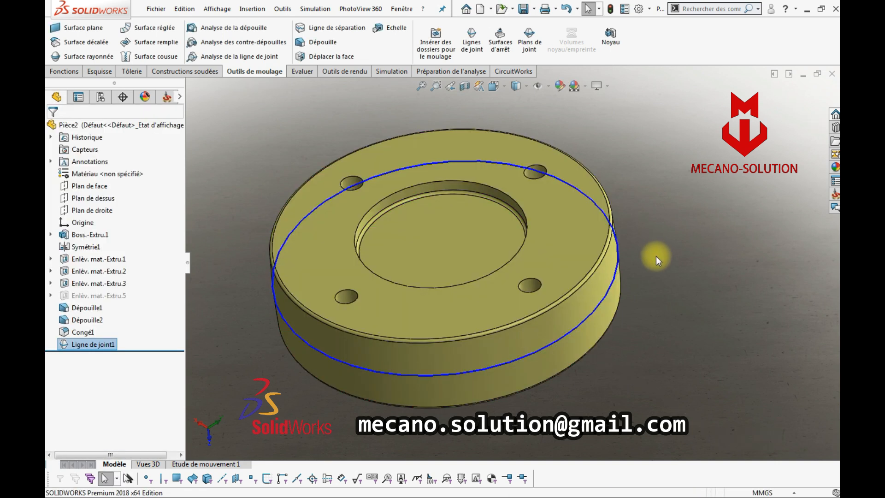
- Create contact shut-off surfaces closing the edges of the four through holes
{"action": "left_click", "coordinate": [498, 49]}
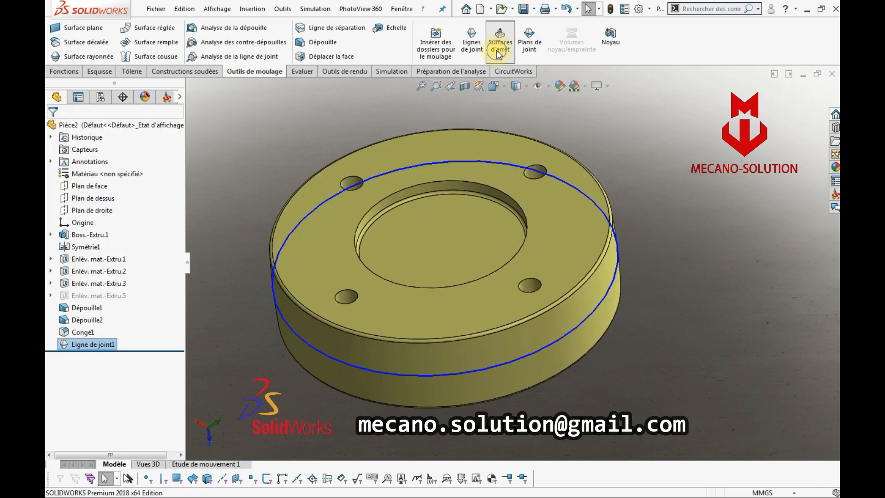
{"action": "middle_click_drag", "start_coordinate": [605, 251], "coordinate": [604, 278]}
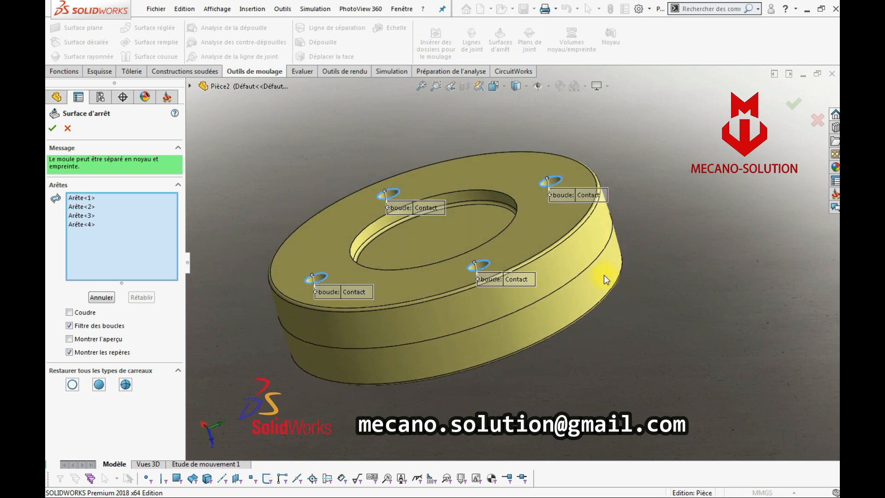
{"action": "left_click", "coordinate": [54, 128]}
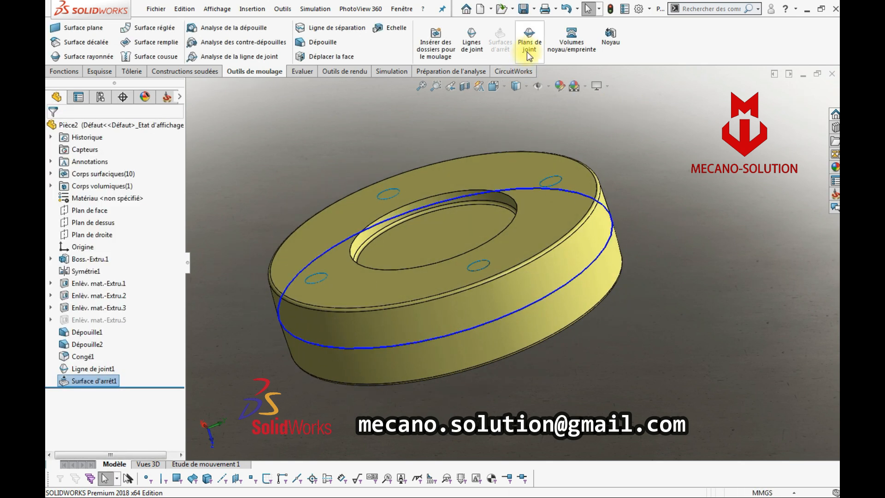
- Create a parting surface from the parting line, perpendicular to the pull direction, reversed to extend outward with a distance of 100 mm
{"action": "left_click", "coordinate": [529, 55]}
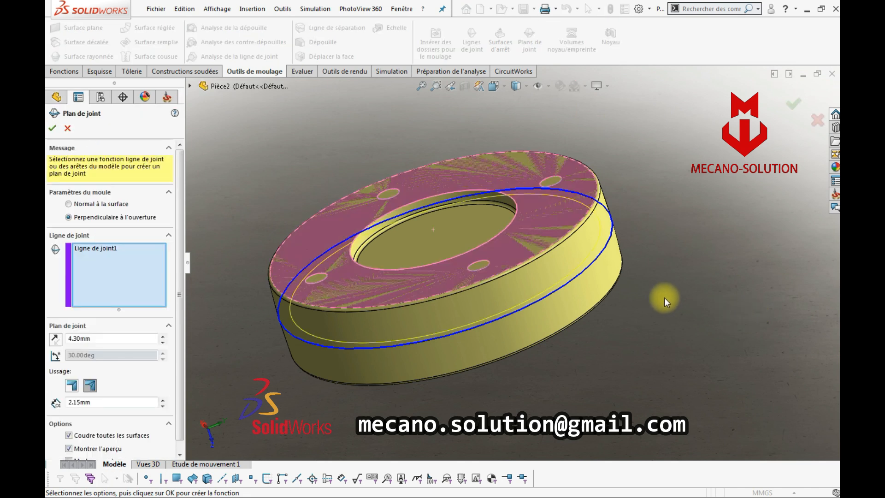
{"action": "middle_click_drag", "start_coordinate": [613, 290], "coordinate": [664, 320]}
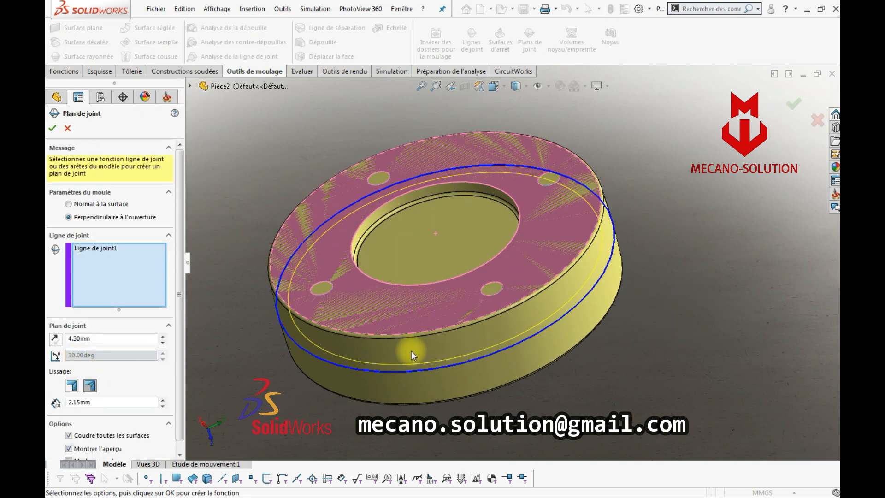
{"action": "middle_click_drag", "start_coordinate": [411, 351], "coordinate": [421, 377]}
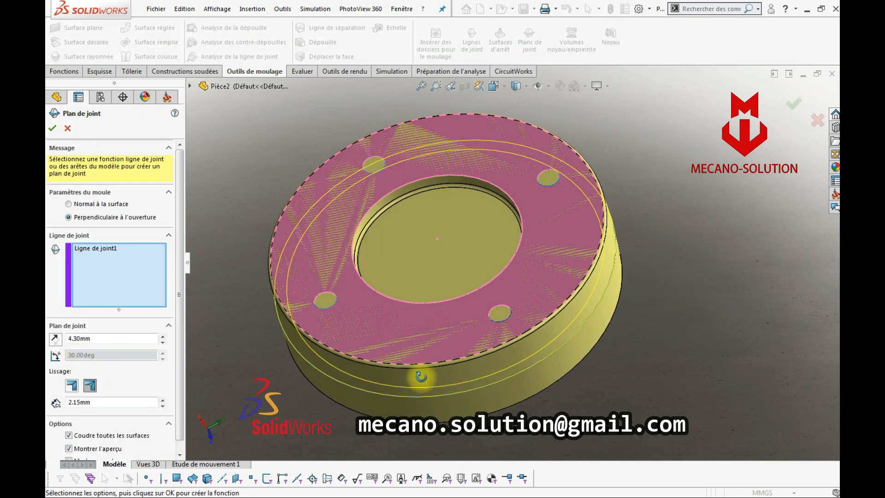
{"action": "left_click", "coordinate": [56, 340]}
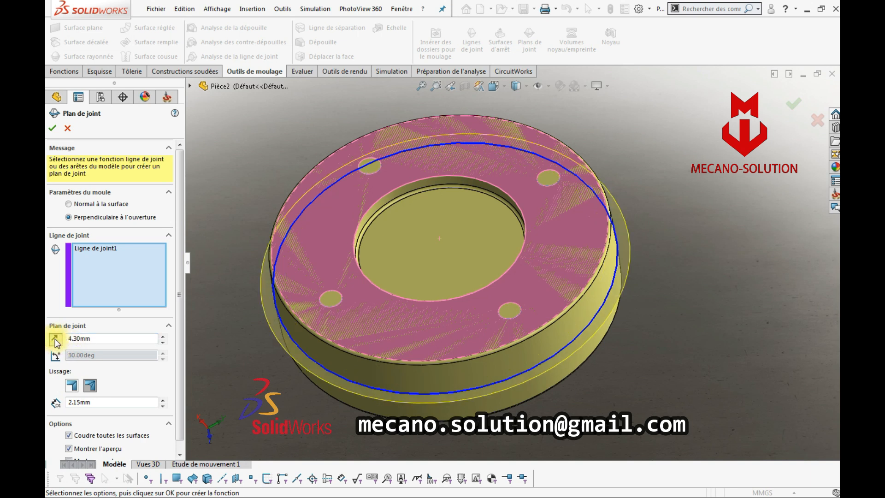
{"action": "left_click", "coordinate": [163, 337]}
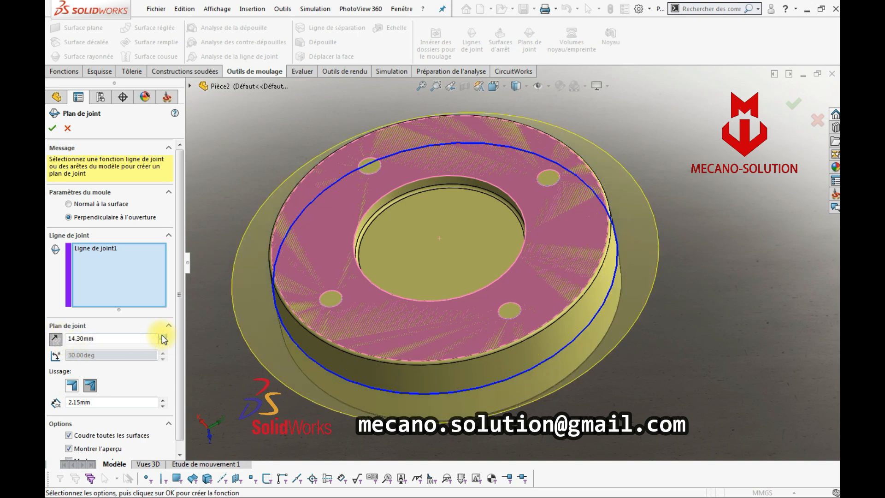
{"action": "left_click", "coordinate": [161, 335]}
{"action": "left_click", "coordinate": [161, 336]}
{"action": "left_click", "coordinate": [161, 335]}
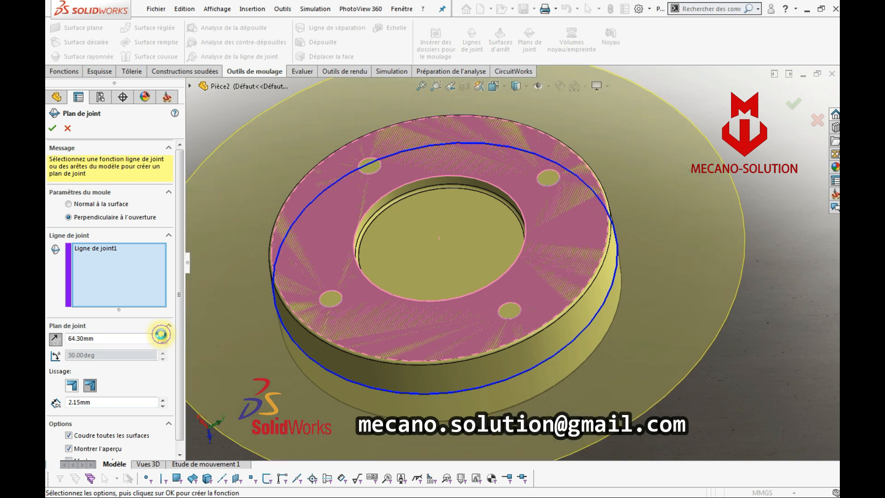
{"action": "scroll", "coordinate": [511, 267], "scroll_direction": "up", "scroll_amount": 6}
{"action": "middle_click_drag", "start_coordinate": [508, 256], "coordinate": [124, 368]}
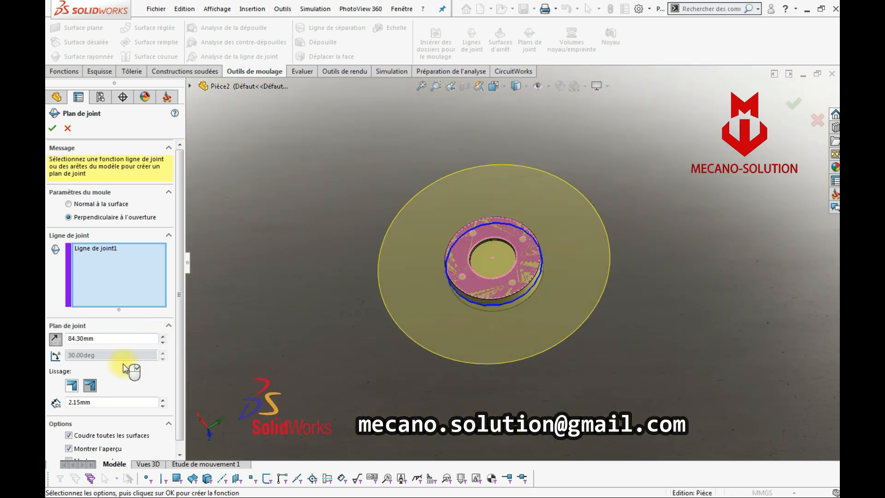
{"action": "left_click", "coordinate": [166, 336]}
{"action": "double_click", "coordinate": [135, 339]}
{"action": "left_click", "coordinate": [55, 339]}
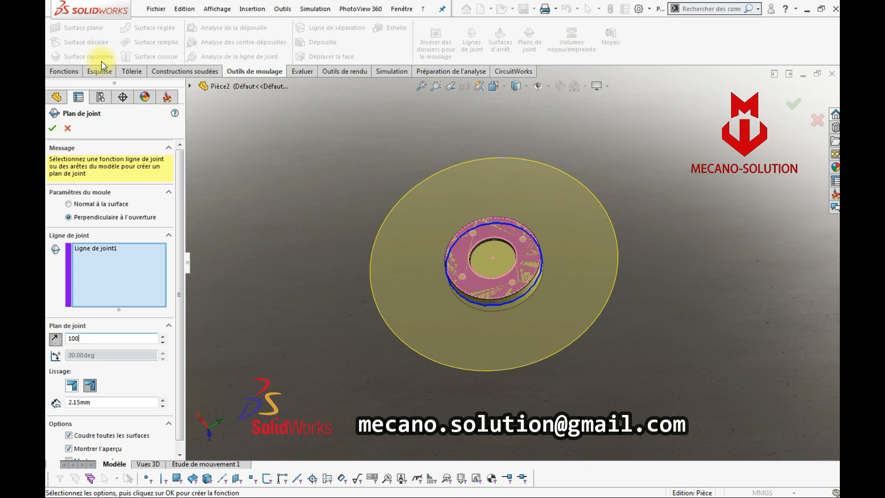
{"action": "left_click", "coordinate": [53, 129]}
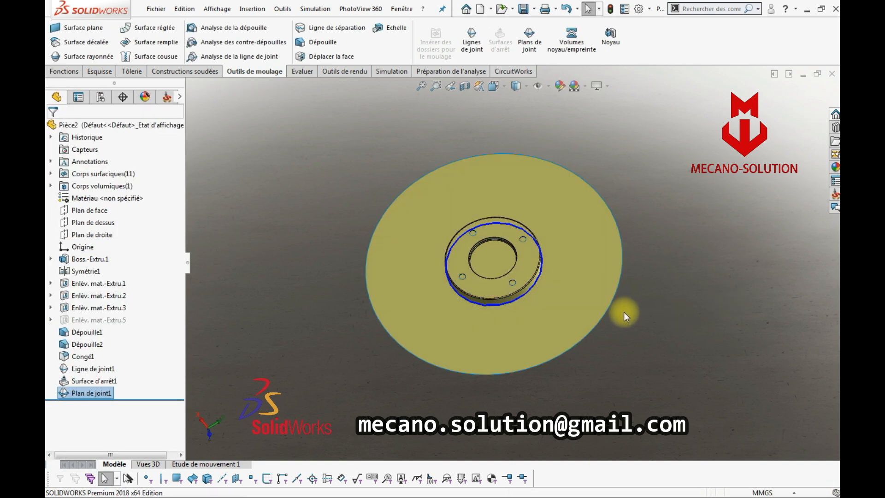
- Start a tooling split on the parting surface's flat face and sketch a center rectangle about 184 by 163 mm around the origin
{"action": "left_click", "coordinate": [602, 290]}
{"action": "right_click", "coordinate": [602, 291]}
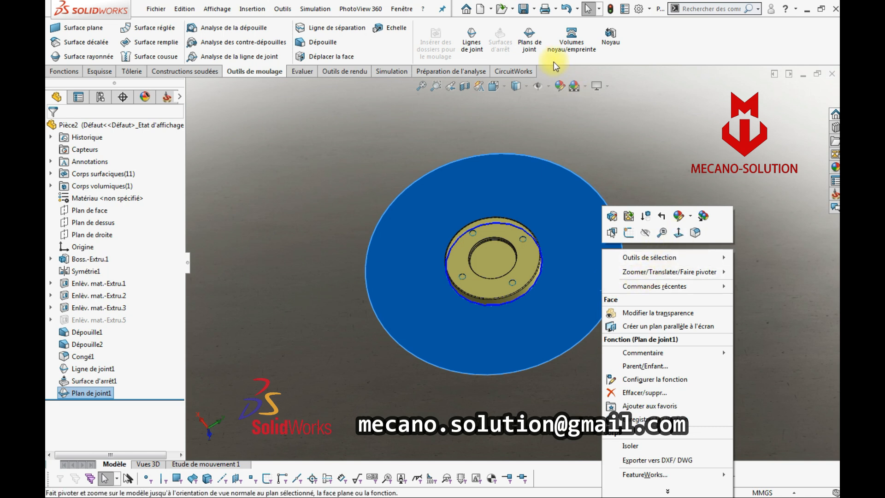
{"action": "left_click", "coordinate": [677, 233]}
{"action": "left_click", "coordinate": [563, 55]}
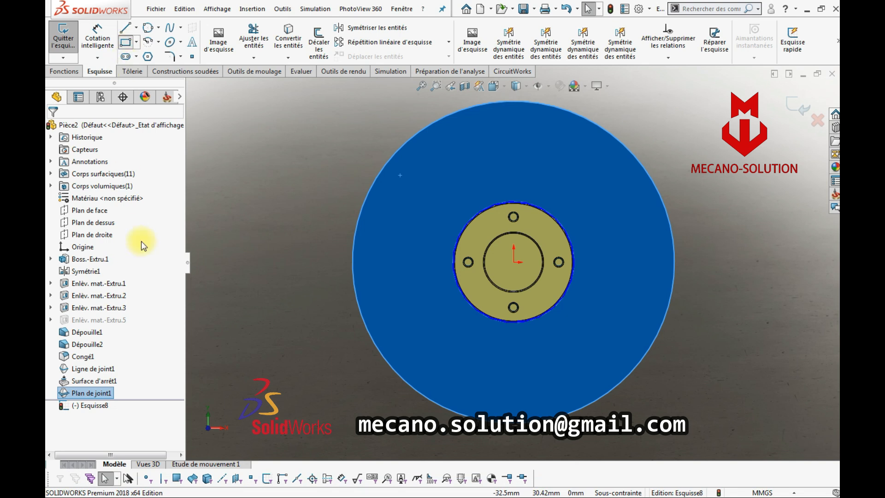
{"action": "left_click", "coordinate": [94, 170]}
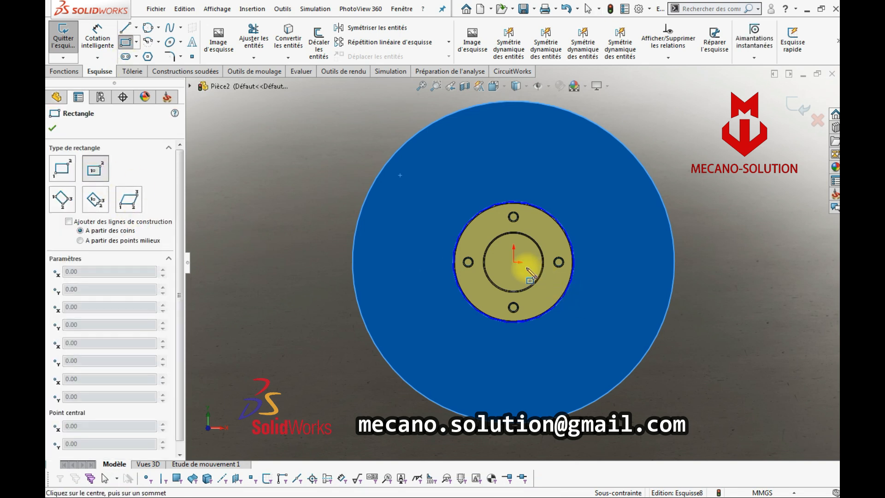
{"action": "left_click", "coordinate": [513, 262]}
{"action": "left_click", "coordinate": [607, 343]}
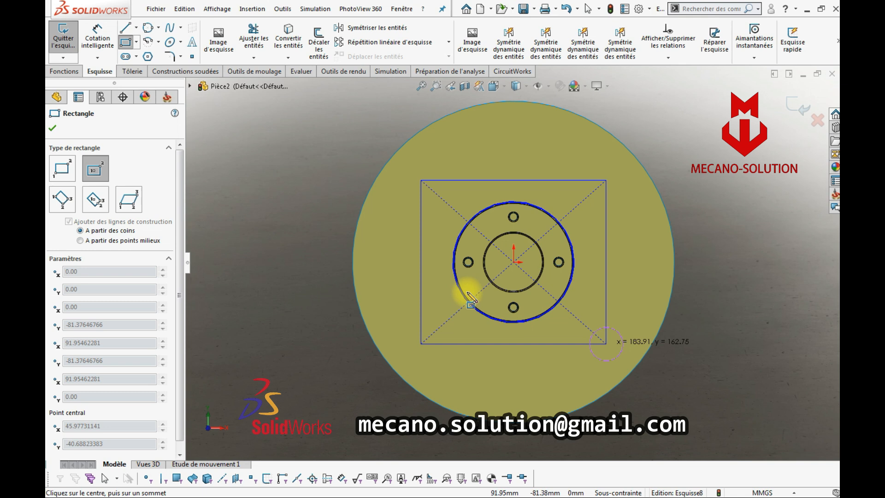
- Dimension the rectangle's horizontal and vertical sides to 180 mm each
{"action": "left_click", "coordinate": [105, 37]}
{"action": "left_click", "coordinate": [558, 346]}
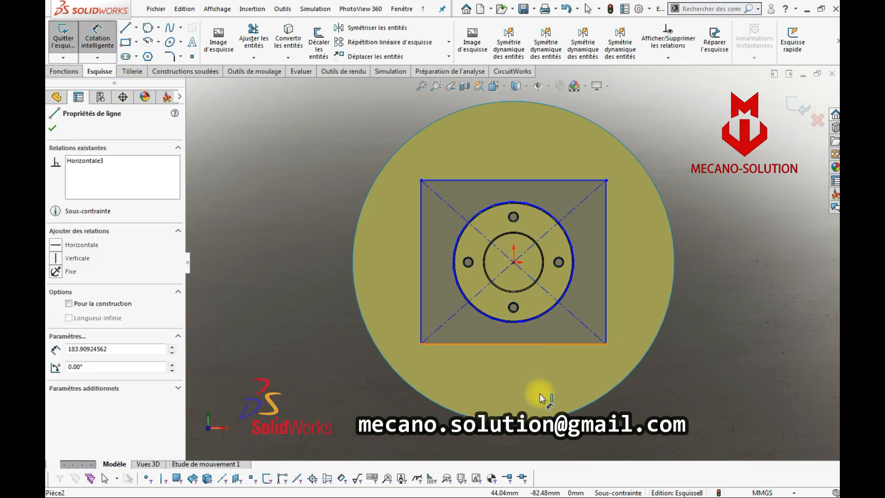
{"action": "left_click", "coordinate": [522, 444]}
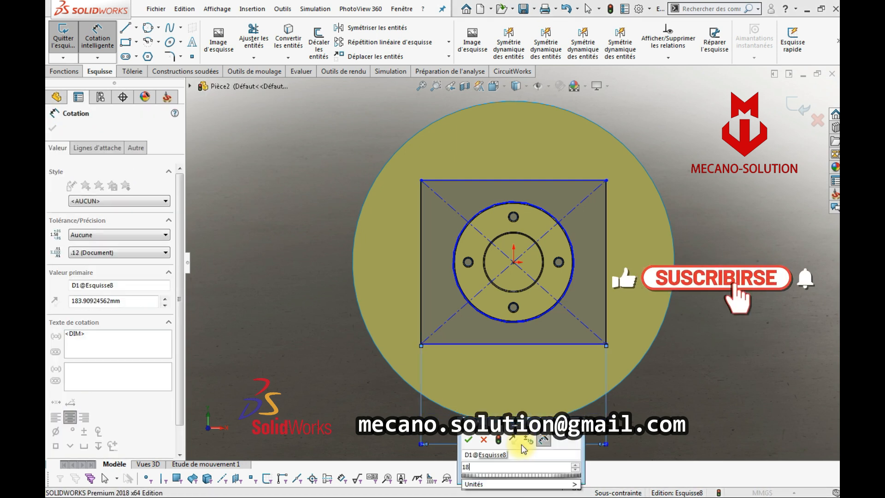
{"action": "type", "text": "180"}
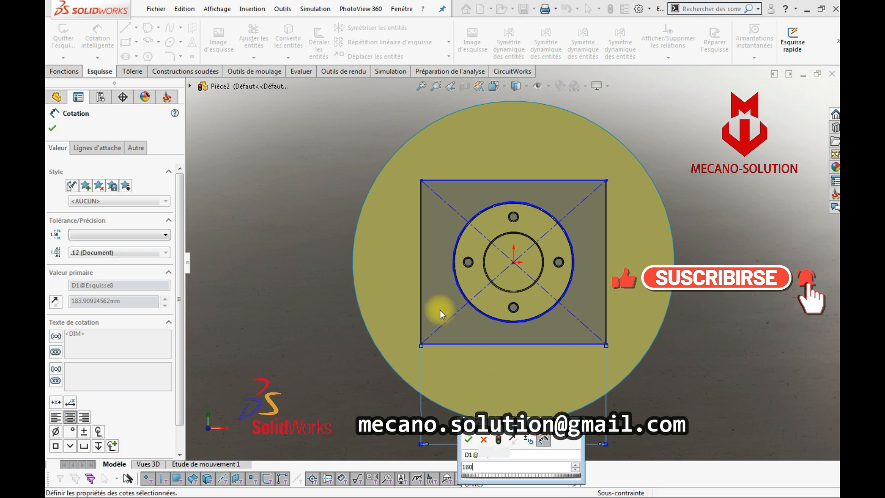
{"action": "key", "text": "Return"}
{"action": "left_click", "coordinate": [423, 302]}
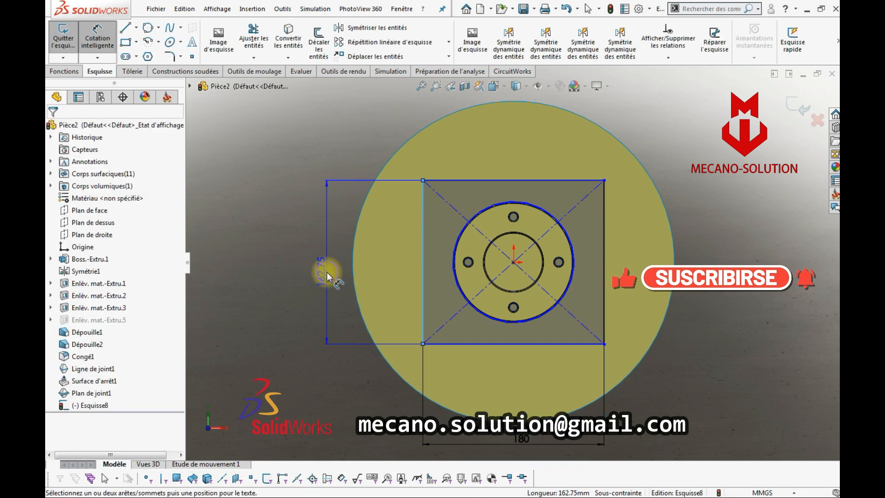
{"action": "left_click", "coordinate": [328, 273]}
{"action": "type", "text": "18"}
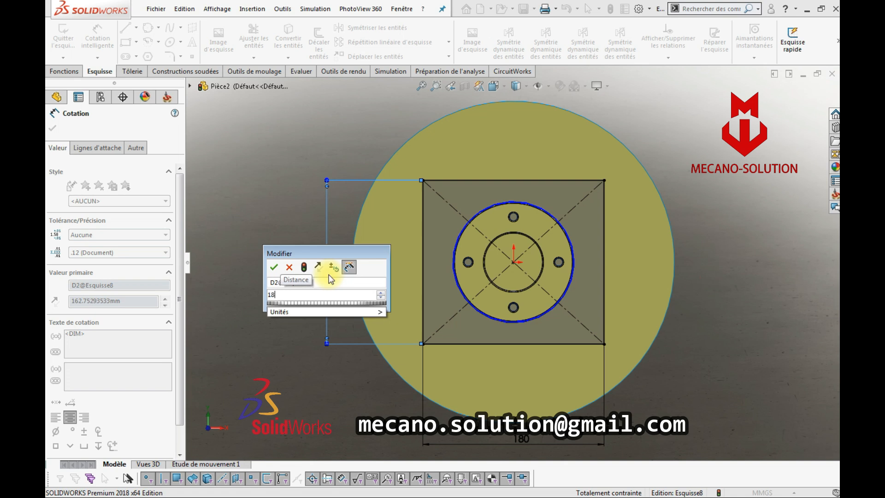
{"action": "type", "text": "0"}
{"action": "key", "text": "Return"}
- Finish the sketch and create the core/cavity tooling split with a block depth of 70 mm in both directions
{"action": "mouse_move", "coordinate": [682, 295]}
{"action": "middle_mouse_down"}
{"action": "mouse_move", "coordinate": [677, 139]}
{"action": "mouse_move", "coordinate": [779, 121]}
{"action": "middle_mouse_up"}
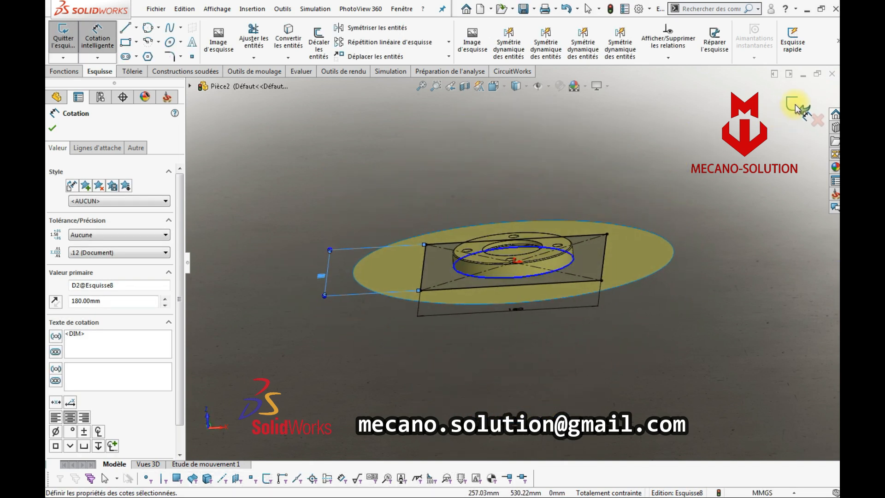
{"action": "left_click", "coordinate": [797, 110]}
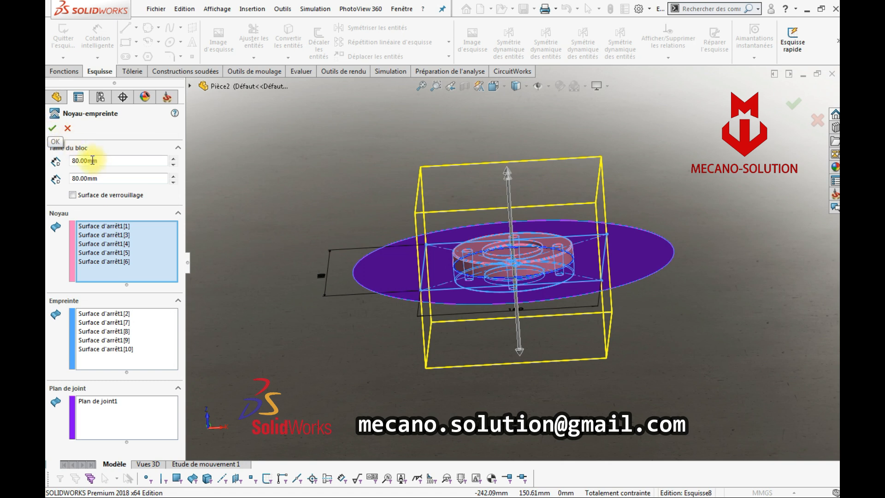
{"action": "left_click_drag", "start_coordinate": [100, 164], "coordinate": [51, 159]}
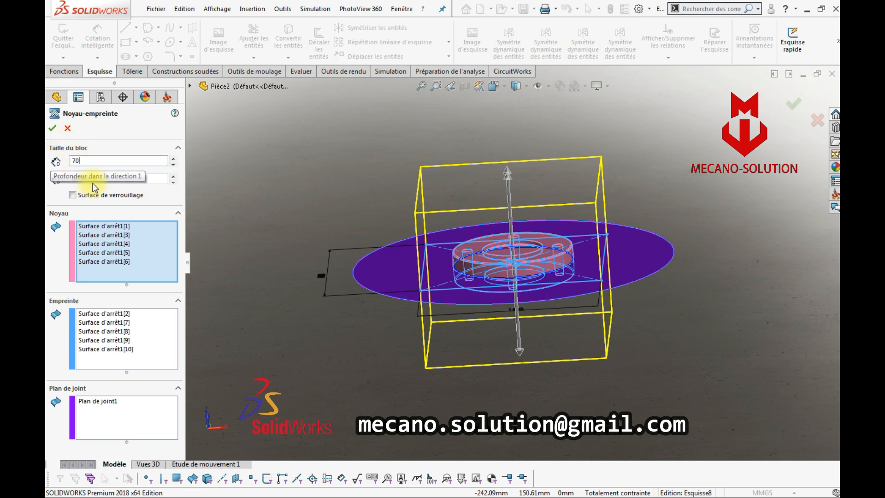
{"action": "left_click_drag", "start_coordinate": [153, 183], "coordinate": [70, 175]}
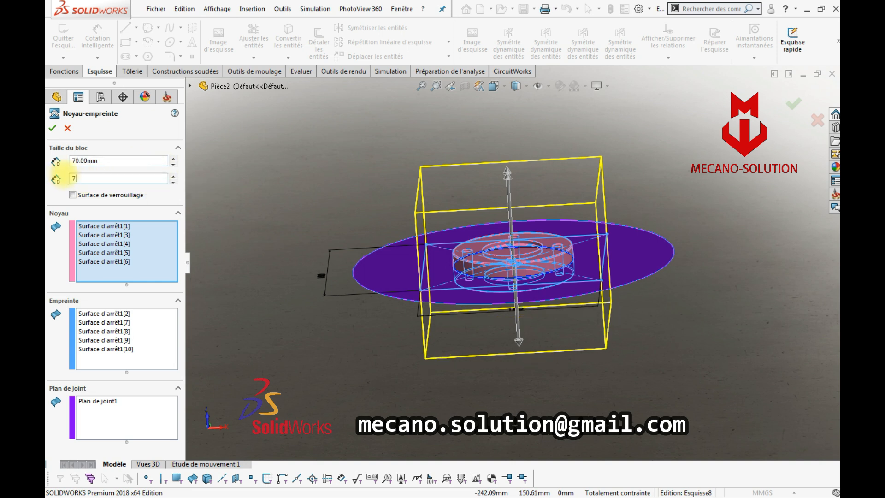
{"action": "left_click", "coordinate": [52, 126]}
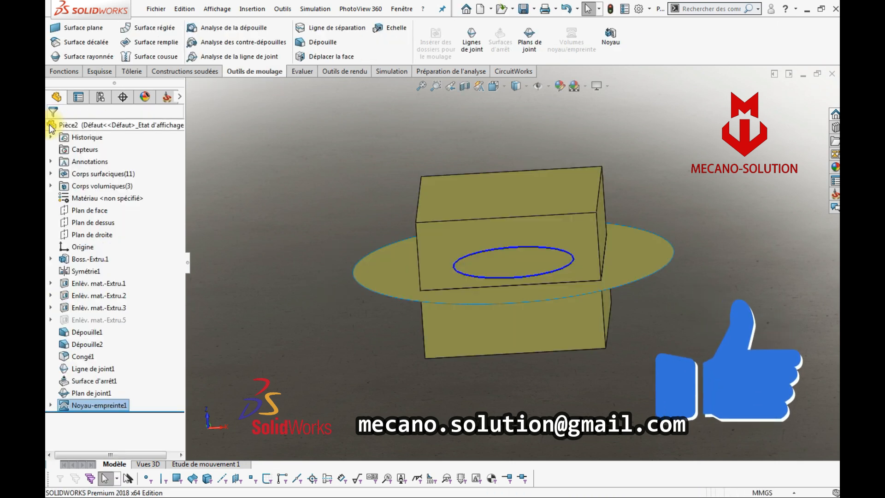
{"action": "middle_click_drag", "start_coordinate": [635, 249], "coordinate": [612, 278]}
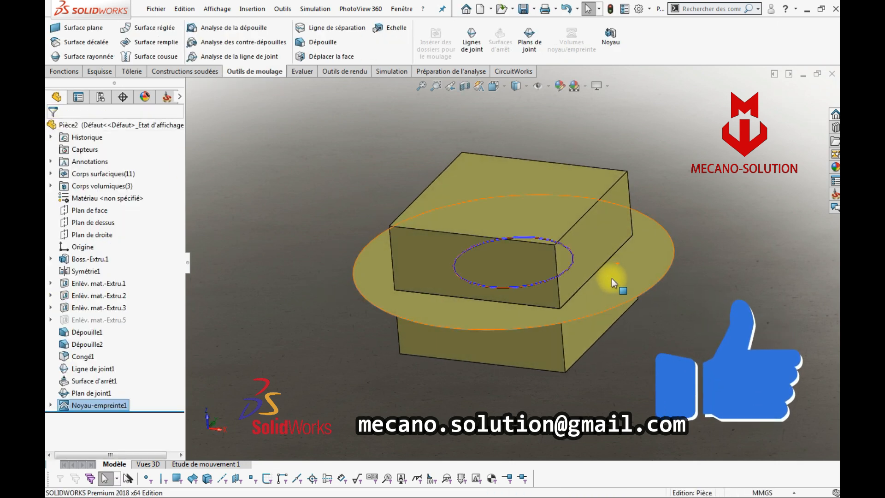
{"action": "left_click", "coordinate": [612, 278]}
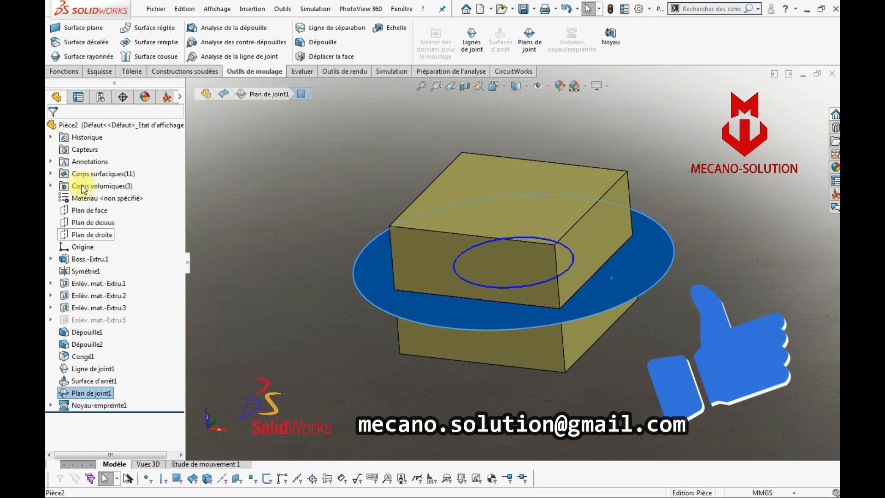
{"action": "right_click", "coordinate": [105, 176]}
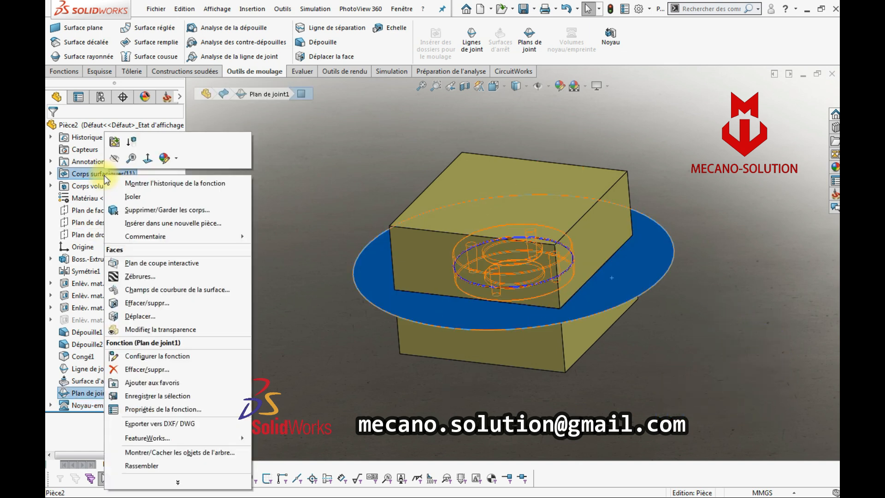
{"action": "left_click", "coordinate": [115, 142]}
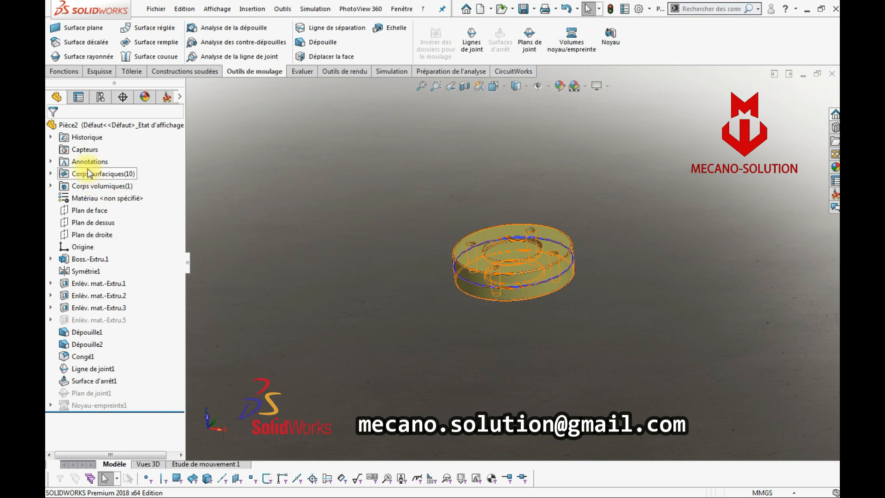
{"action": "right_click", "coordinate": [91, 178]}
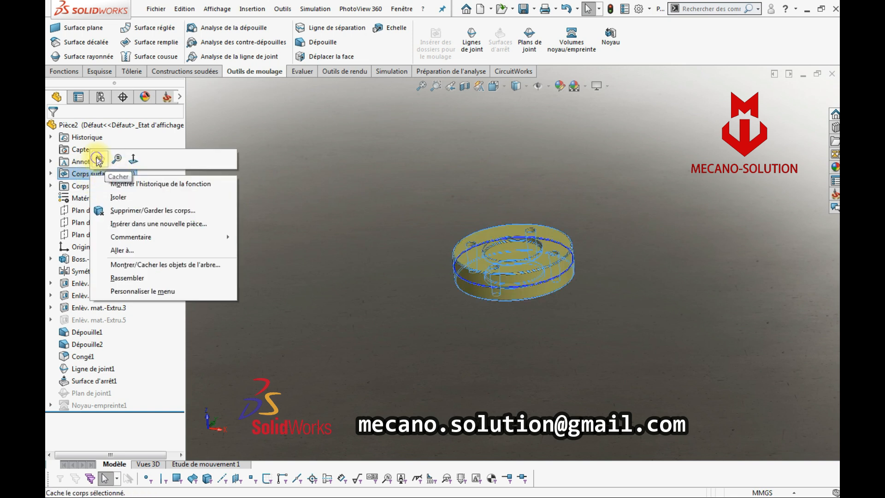
{"action": "left_click", "coordinate": [111, 157]}
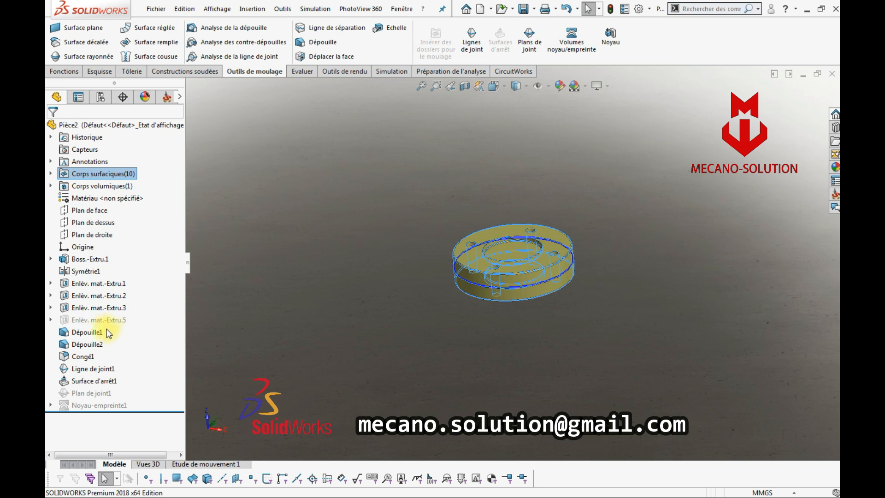
{"action": "right_click", "coordinate": [96, 405]}
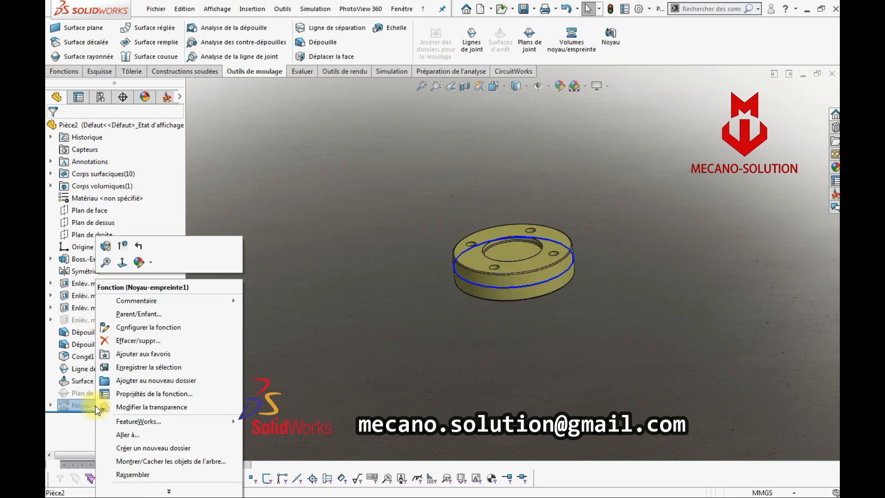
{"action": "left_click", "coordinate": [122, 247]}
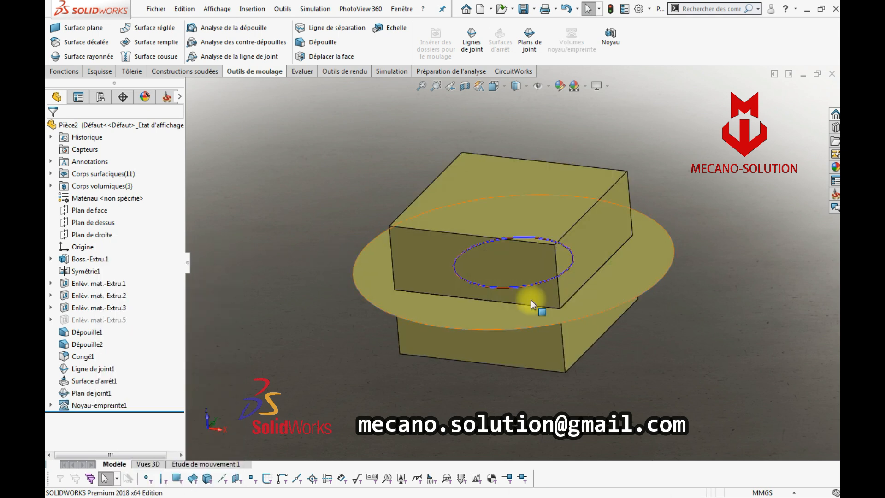
- Hide all the surface bodies so that only the solid mould blocks and the parting line are displayed
{"action": "right_click", "coordinate": [112, 175]}
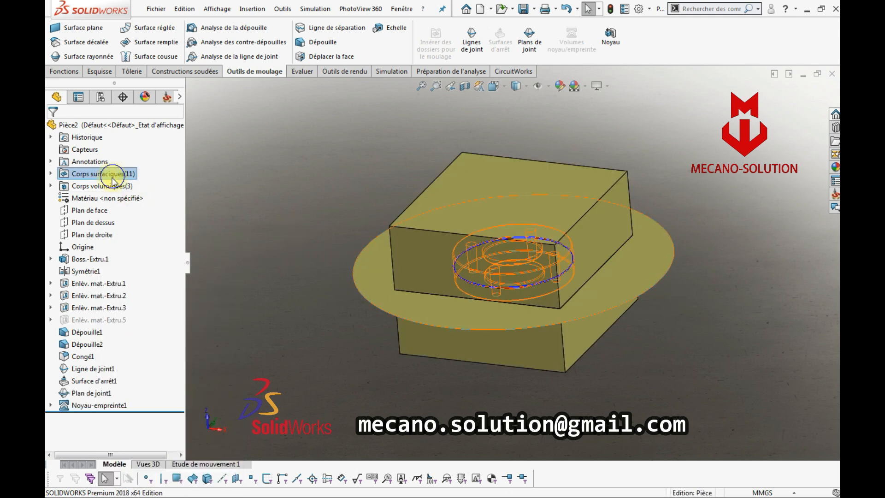
{"action": "left_click", "coordinate": [120, 161]}
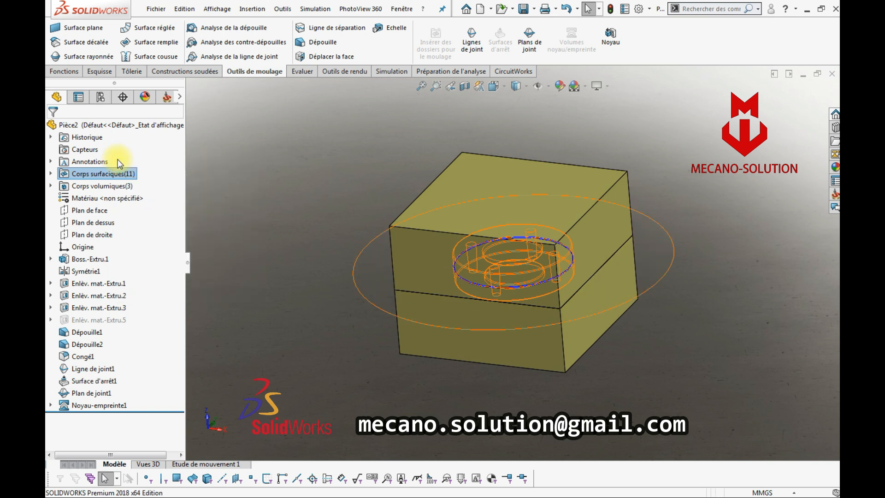
{"action": "middle_click_drag", "start_coordinate": [663, 345], "coordinate": [669, 162]}
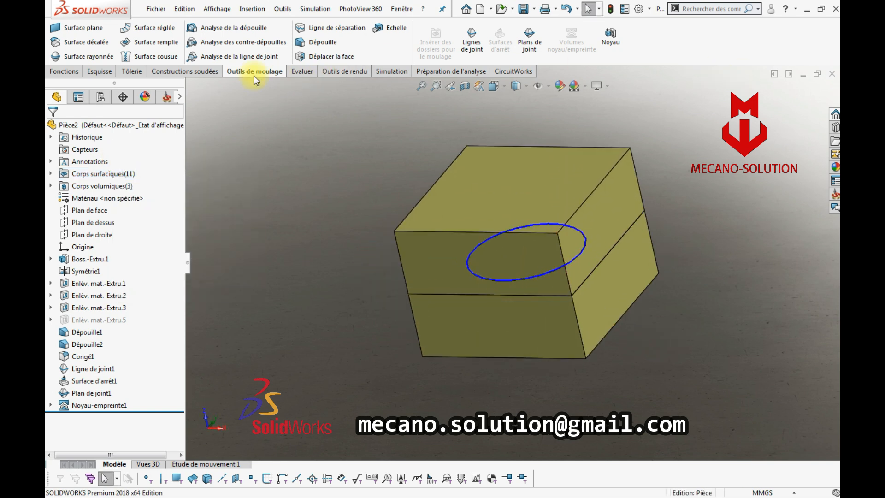
{"action": "left_click", "coordinate": [65, 72]}
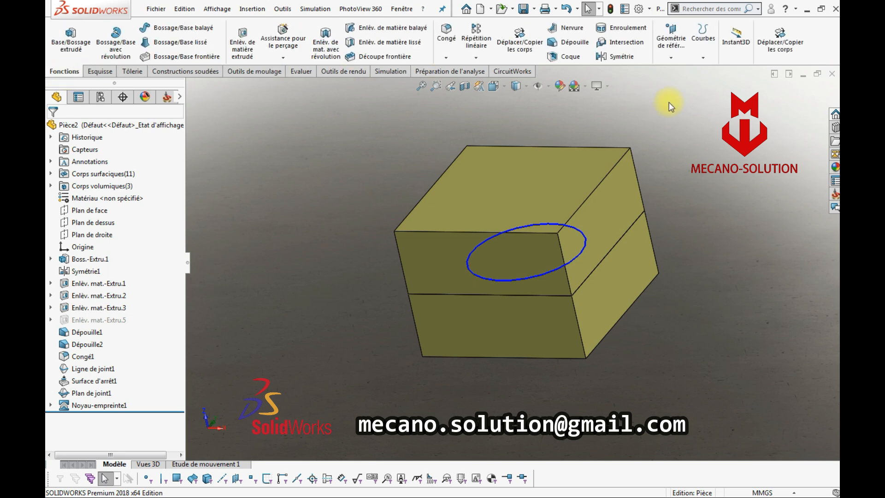
- Move the upper mould block about 215 mm upward along Z with Move/Copy Bodies, without copying it
{"action": "left_click", "coordinate": [786, 49]}
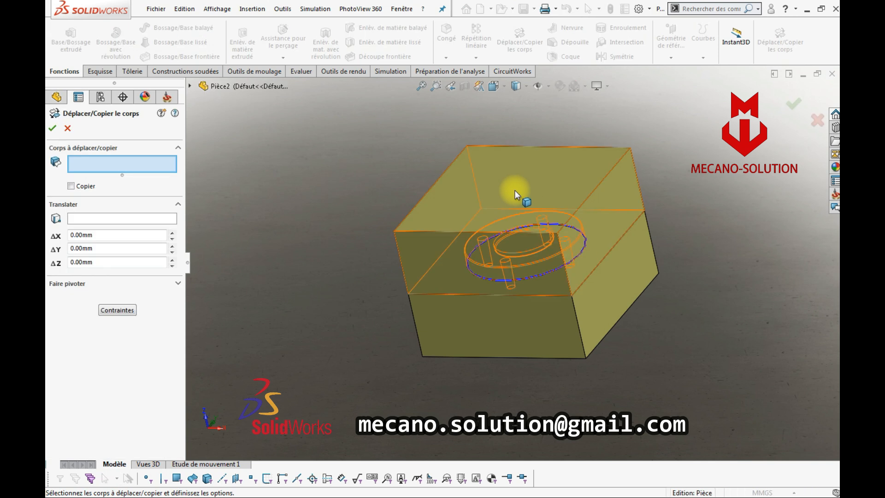
{"action": "left_click", "coordinate": [525, 203]}
{"action": "left_click_drag", "start_coordinate": [507, 176], "coordinate": [474, 73]}
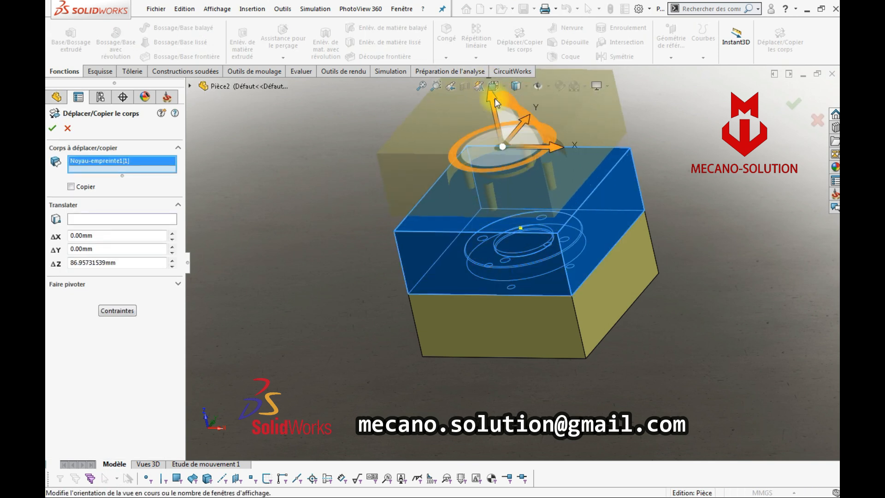
{"action": "scroll", "coordinate": [518, 151], "scroll_direction": "up", "scroll_amount": 3}
{"action": "left_click_drag", "start_coordinate": [500, 154], "coordinate": [477, 90]}
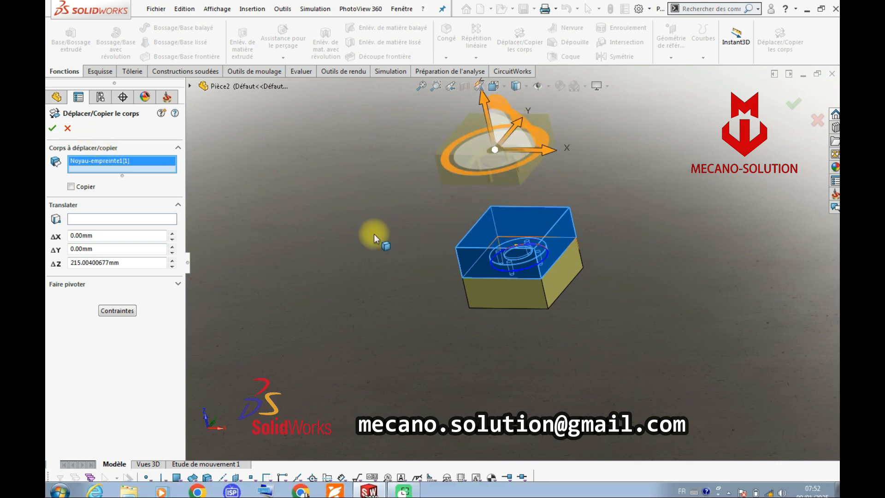
{"action": "left_click", "coordinate": [54, 129]}
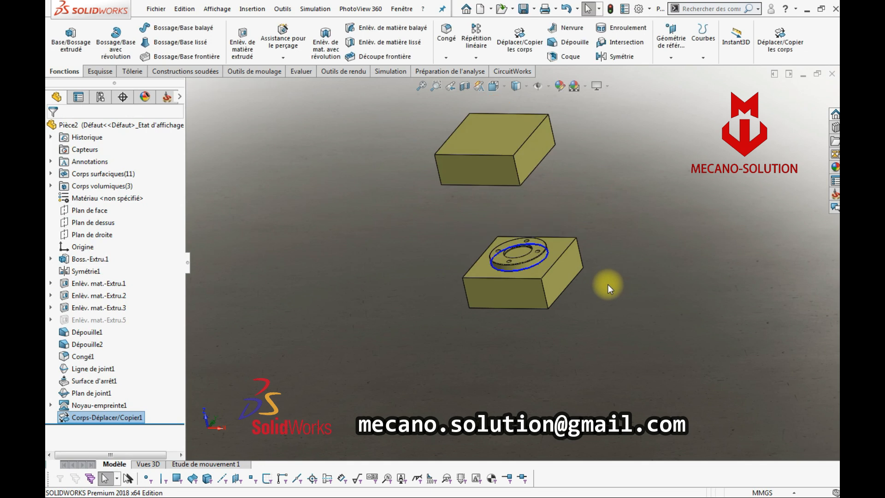
- Move the lower mould block about 278 mm downward along Z, away from the flange
{"action": "left_click", "coordinate": [780, 37]}
{"action": "left_click", "coordinate": [533, 295]}
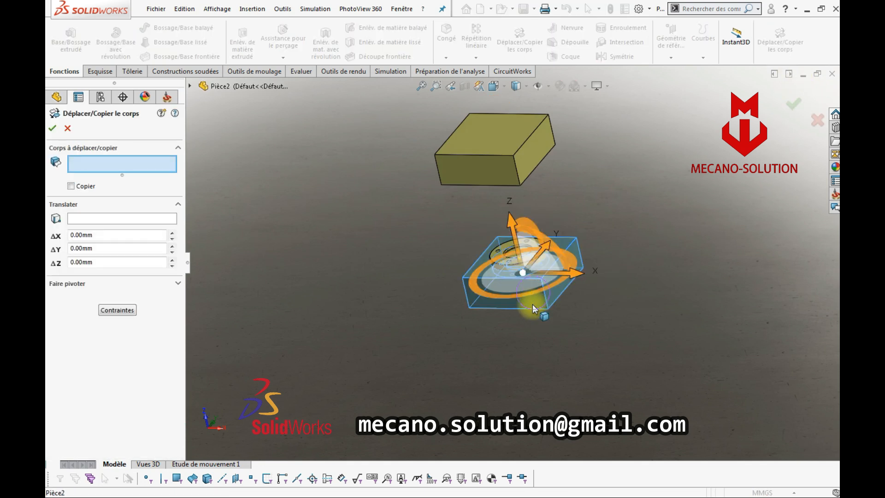
{"action": "left_click_drag", "start_coordinate": [511, 214], "coordinate": [525, 333]}
{"action": "left_click", "coordinate": [53, 129]}
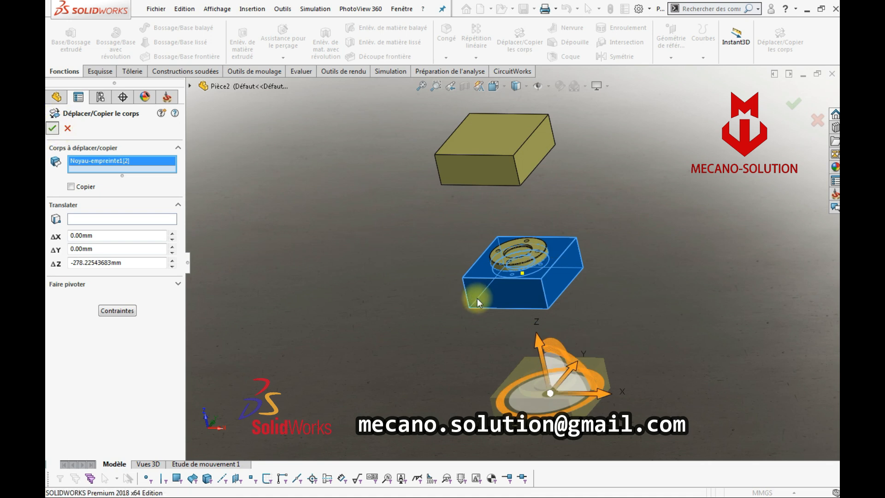
- Examine the separated mould blocks and the flange between them from an angled view
{"action": "middle_click_drag", "start_coordinate": [516, 304], "coordinate": [619, 342]}
{"action": "scroll", "coordinate": [542, 320], "scroll_direction": "up", "scroll_amount": 3}
{"action": "scroll", "coordinate": [522, 302], "scroll_direction": "down", "scroll_amount": 4}
{"action": "scroll", "coordinate": [522, 303], "scroll_direction": "up", "scroll_amount": 5}
{"action": "scroll", "coordinate": [518, 253], "scroll_direction": "down", "scroll_amount": 4}
{"action": "scroll", "coordinate": [516, 246], "scroll_direction": "up", "scroll_amount": 4}
{"action": "scroll", "coordinate": [521, 268], "scroll_direction": "down", "scroll_amount": 4}
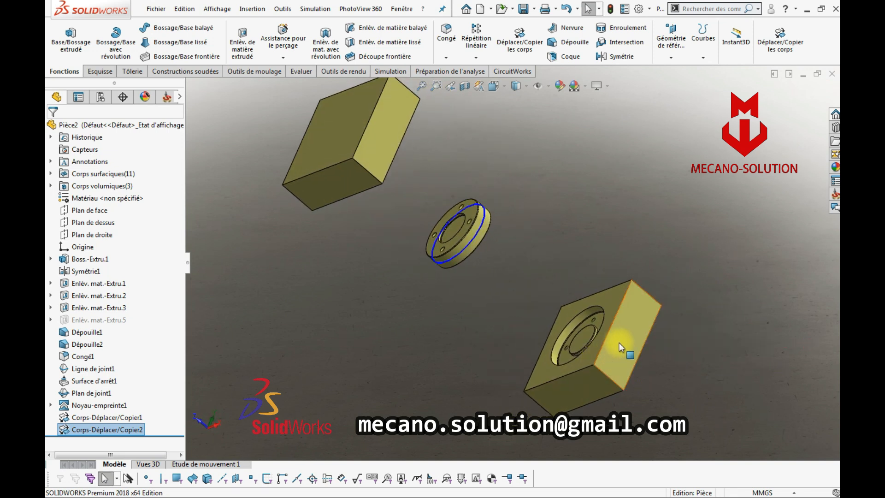
{"action": "right_click", "coordinate": [620, 343]}
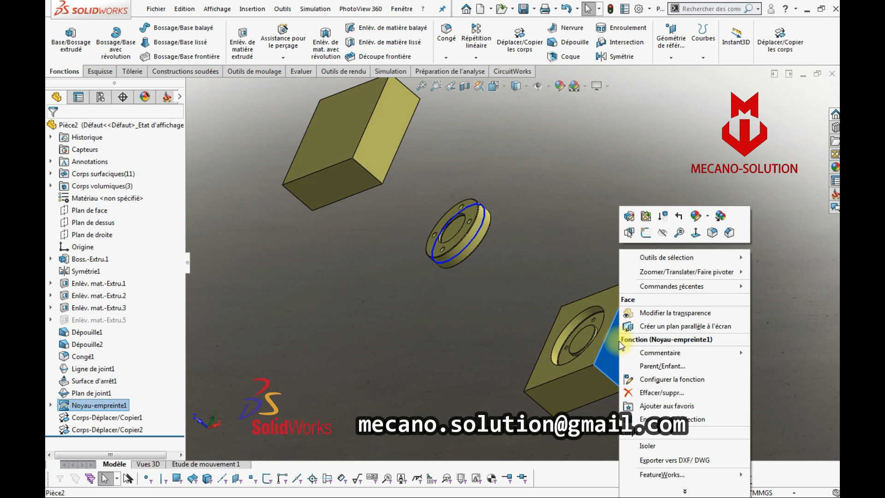
{"action": "left_click", "coordinate": [467, 366]}
{"action": "right_click", "coordinate": [818, 56]}
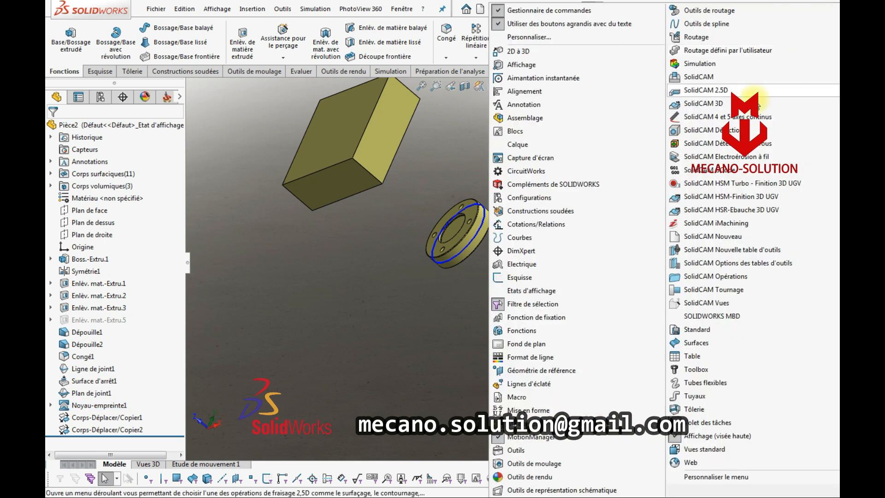
{"action": "left_click", "coordinate": [437, 332]}
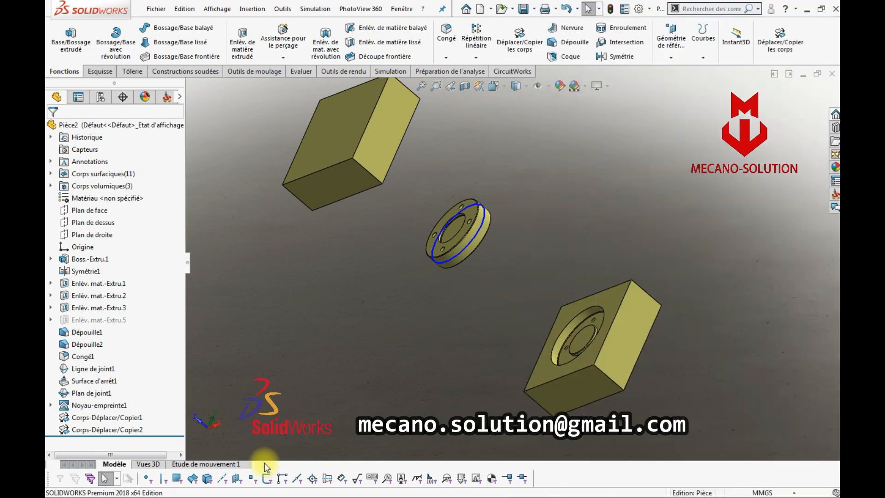
- Restrict selection to solid bodies and insert the lower mould block into a new part that adopts the base part's units
{"action": "left_click", "coordinate": [209, 479]}
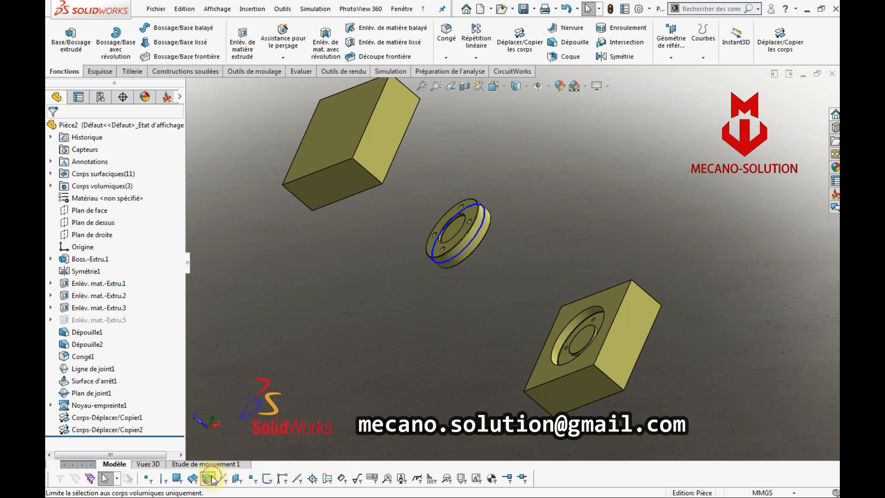
{"action": "right_click", "coordinate": [620, 347]}
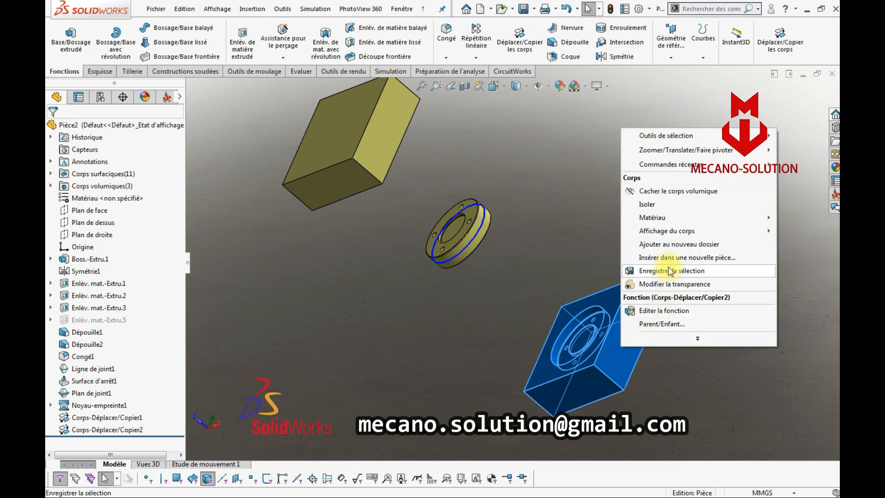
{"action": "left_click", "coordinate": [671, 257]}
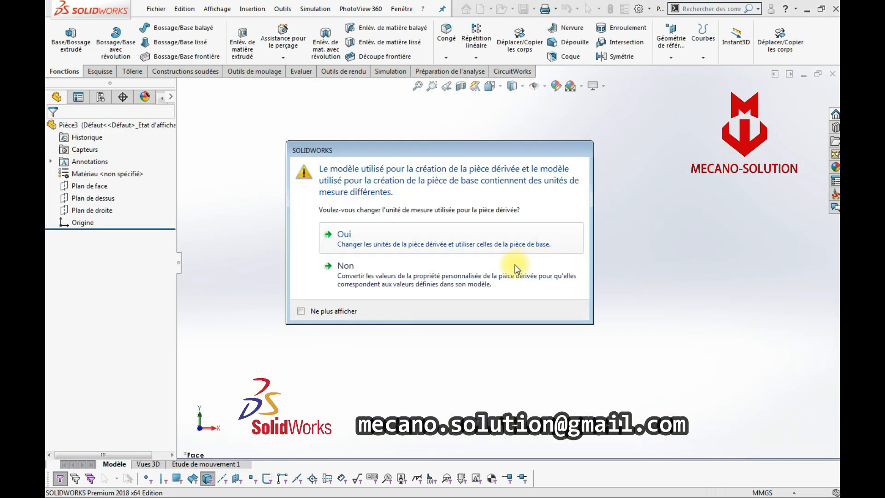
{"action": "left_click", "coordinate": [404, 237]}
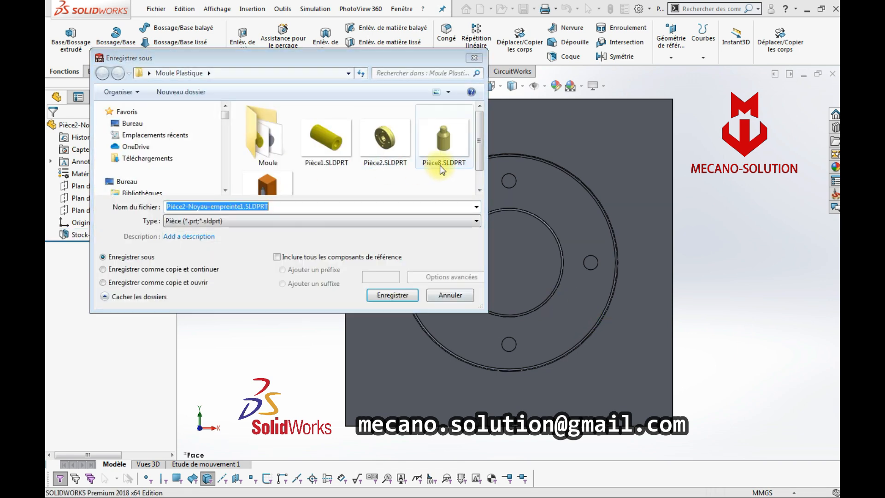
- Create a folder named Moule ZAMAK PLAS inside the Moule Plastique folder
{"action": "right_click", "coordinate": [373, 181]}
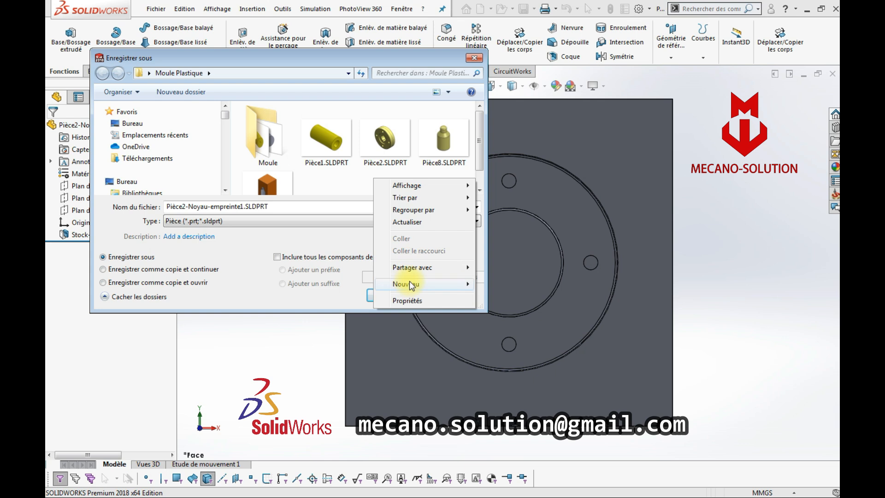
{"action": "left_click", "coordinate": [428, 285]}
{"action": "left_click", "coordinate": [498, 284]}
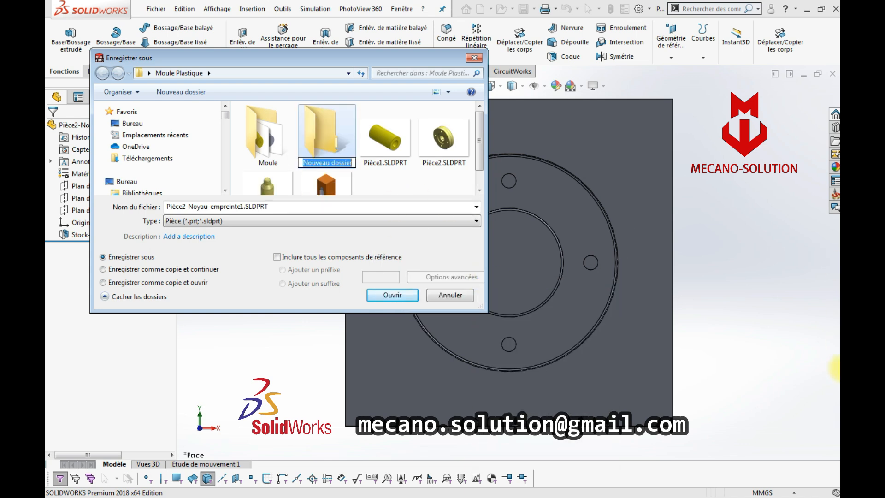
{"action": "type", "text": "Moule ZA"}
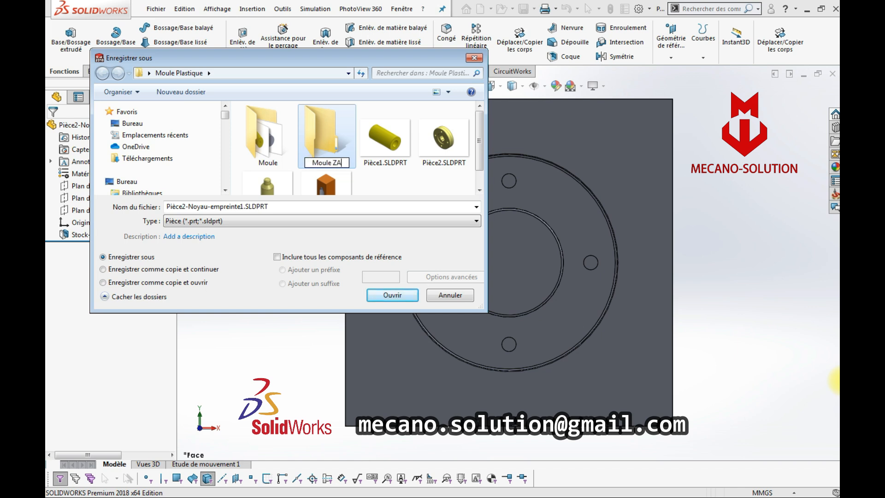
{"action": "type", "text": "MAK PLAS"}
{"action": "key", "text": "Return"}
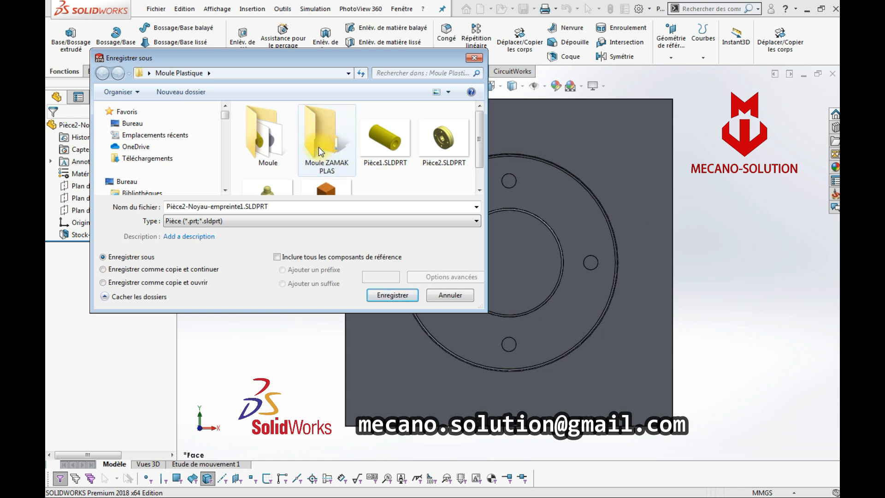
- Save the lower block's new part as empreinte1.SLDPRT in the Moule ZAMAK PLAS folder
{"action": "double_click", "coordinate": [318, 147]}
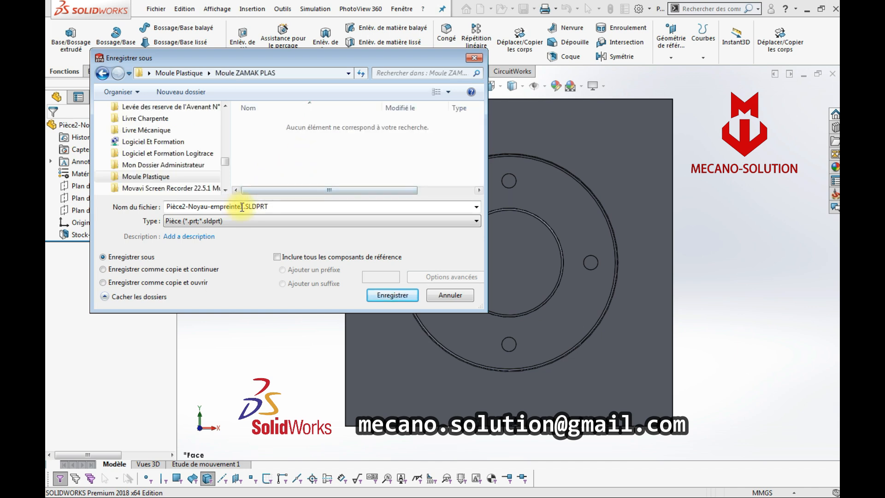
{"action": "left_click", "coordinate": [211, 210]}
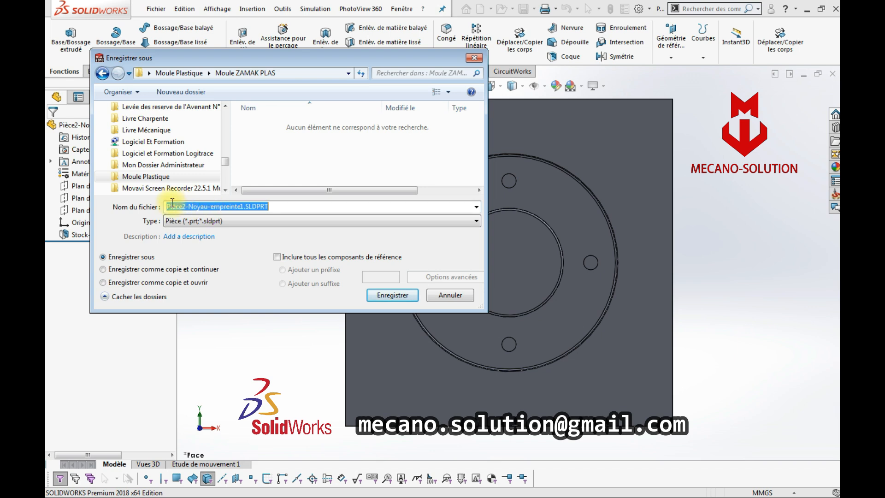
{"action": "left_click", "coordinate": [210, 204]}
{"action": "left_click_drag", "start_coordinate": [210, 206], "coordinate": [156, 198]}
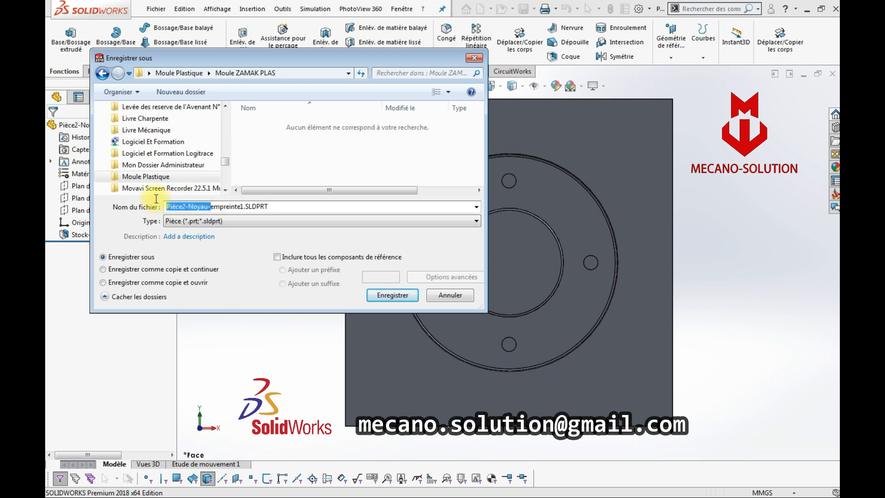
{"action": "key", "text": "Delete"}
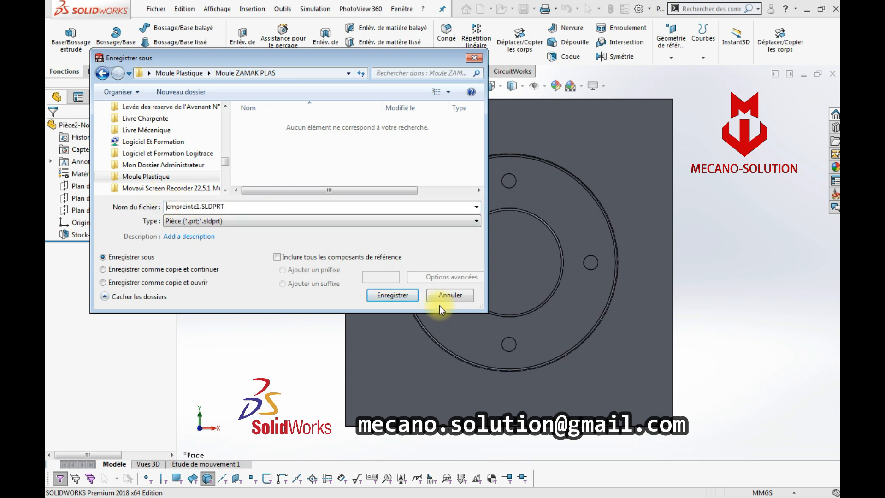
{"action": "left_click", "coordinate": [404, 298]}
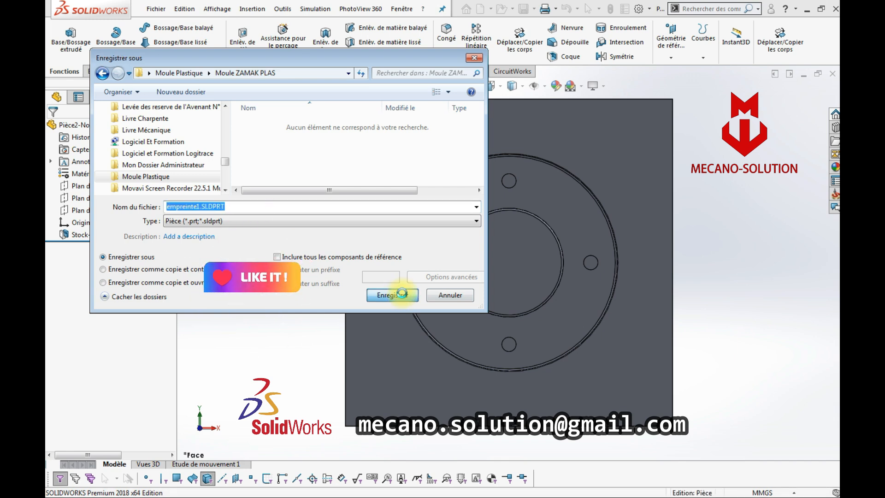
{"action": "left_click", "coordinate": [402, 293]}
{"action": "middle_click_drag", "start_coordinate": [607, 239], "coordinate": [747, 113]}
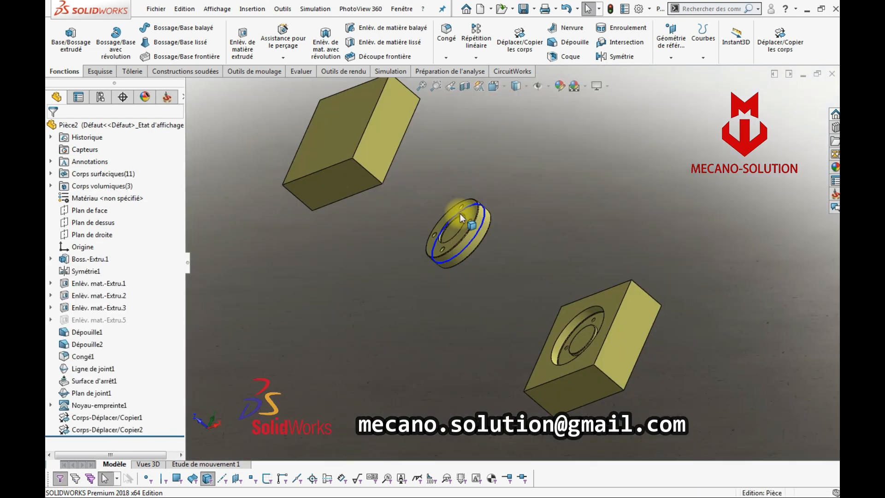
- Insert the upper mould block into another new part that adopts the base part's units
{"action": "right_click", "coordinate": [392, 148]}
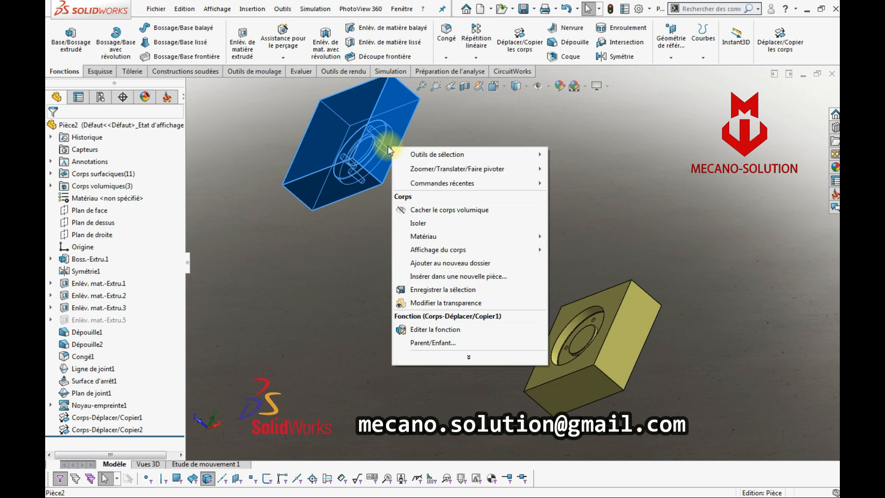
{"action": "left_click", "coordinate": [449, 279]}
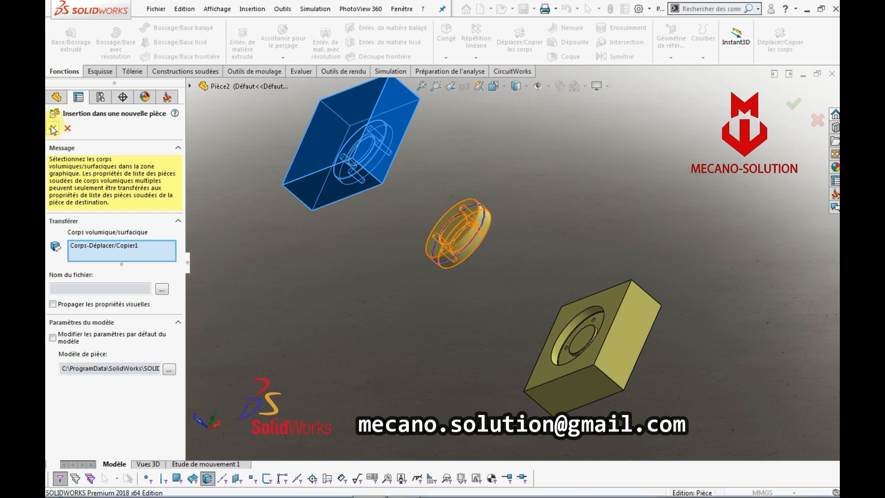
{"action": "key", "text": "Return"}
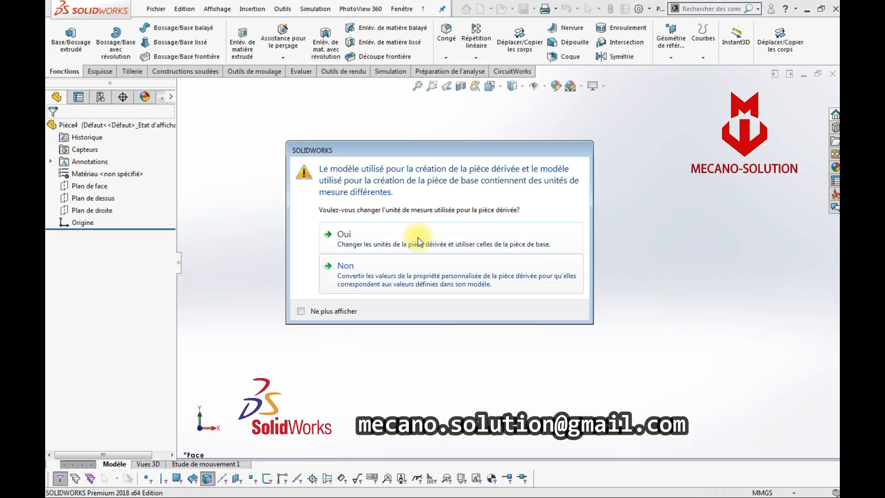
{"action": "left_click", "coordinate": [411, 236]}
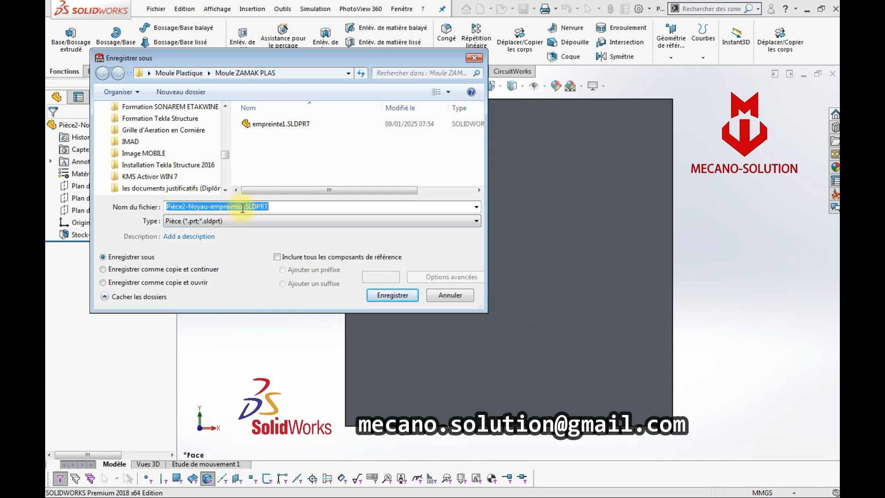
- Save the upper block's part as empreinte2 in the Moule ZAMAK PLAS folder, inspect its pins and close it
{"action": "left_click", "coordinate": [212, 208]}
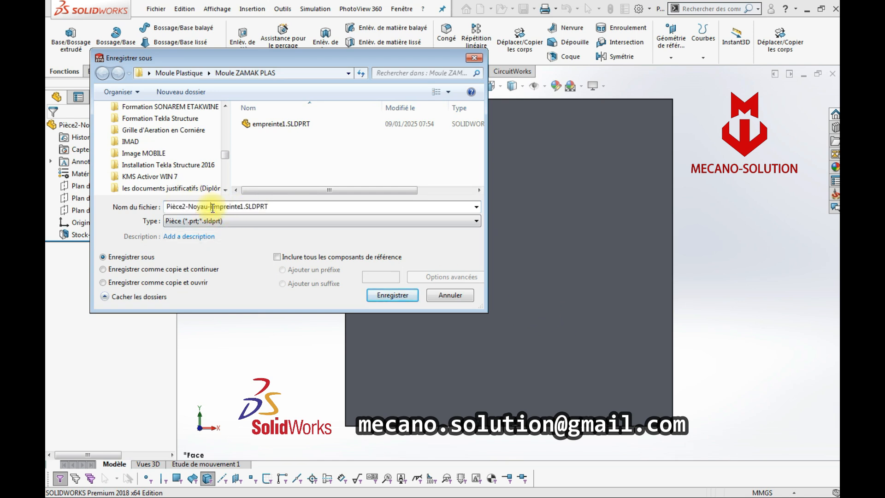
{"action": "left_click_drag", "start_coordinate": [212, 207], "coordinate": [162, 210]}
{"action": "key", "text": "BackSpace"}
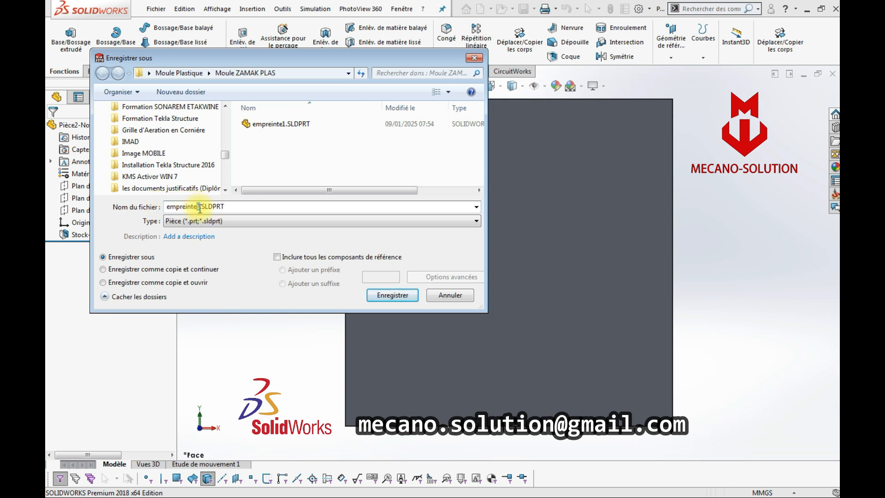
{"action": "left_click", "coordinate": [396, 295]}
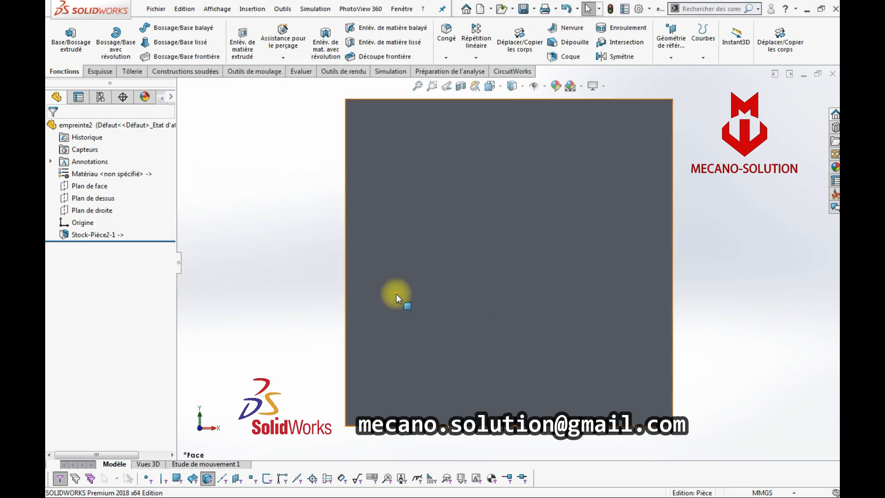
{"action": "middle_click_drag", "start_coordinate": [571, 340], "coordinate": [807, 166]}
{"action": "left_click", "coordinate": [832, 75]}
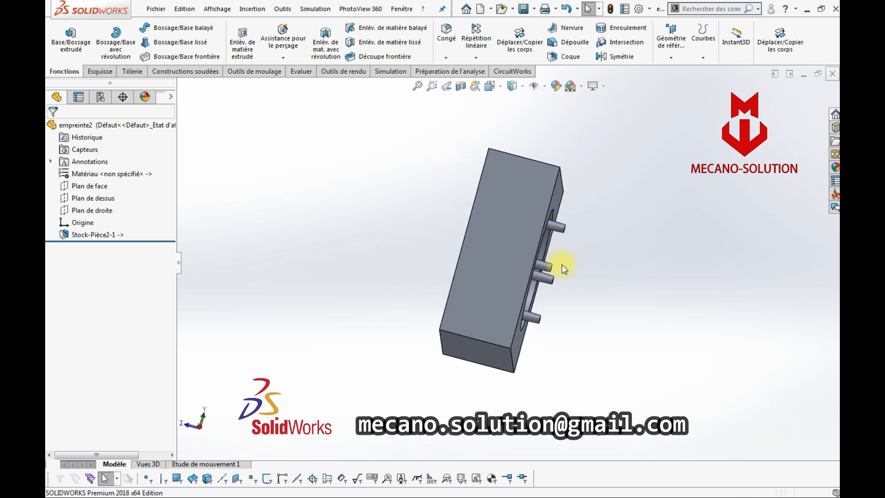
{"action": "scroll", "coordinate": [471, 241], "scroll_direction": "down", "scroll_amount": 3}
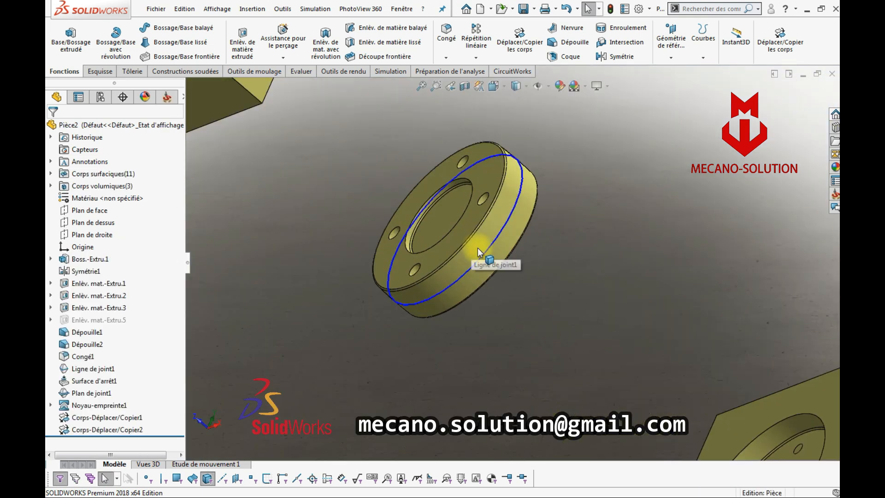
{"action": "right_click", "coordinate": [480, 248]}
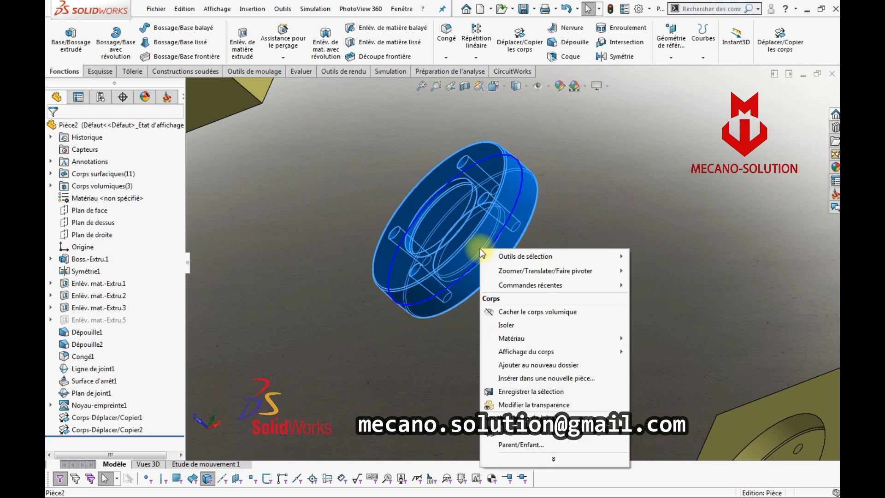
{"action": "left_click", "coordinate": [635, 223]}
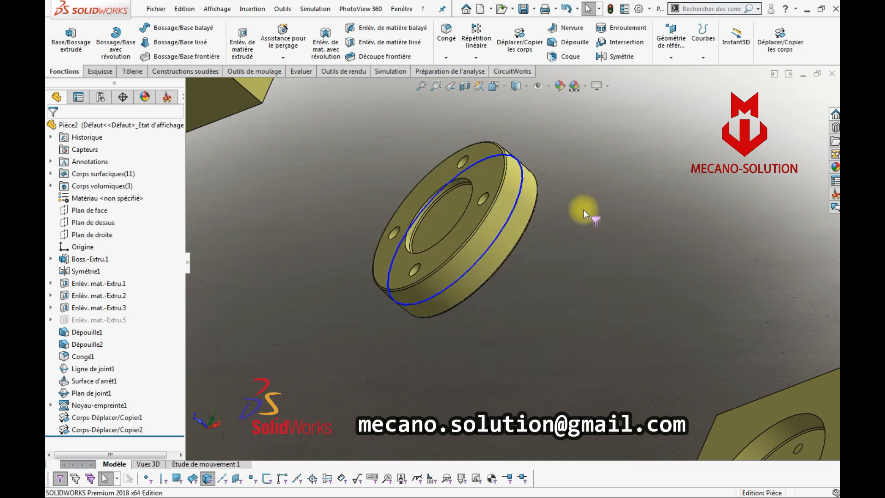
{"action": "scroll", "coordinate": [505, 222], "scroll_direction": "down", "scroll_amount": 2}
{"action": "right_click", "coordinate": [489, 223]}
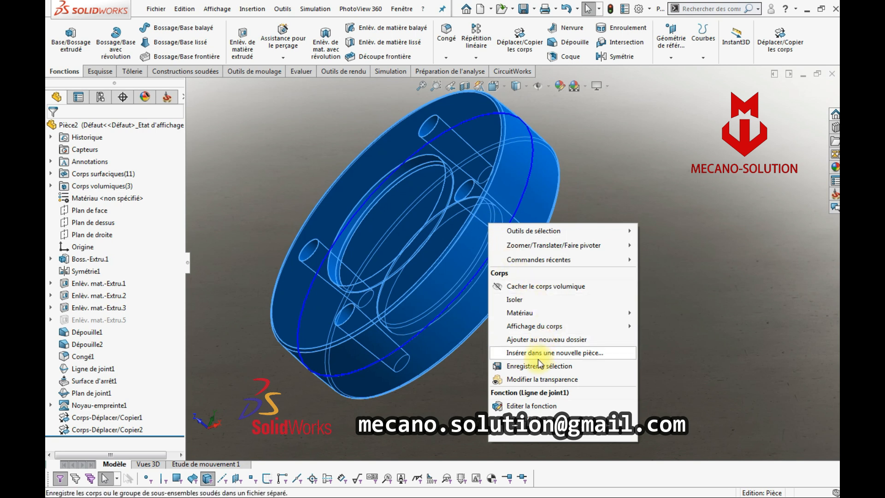
{"action": "left_click", "coordinate": [600, 190]}
{"action": "scroll", "coordinate": [519, 245], "scroll_direction": "up", "scroll_amount": 5}
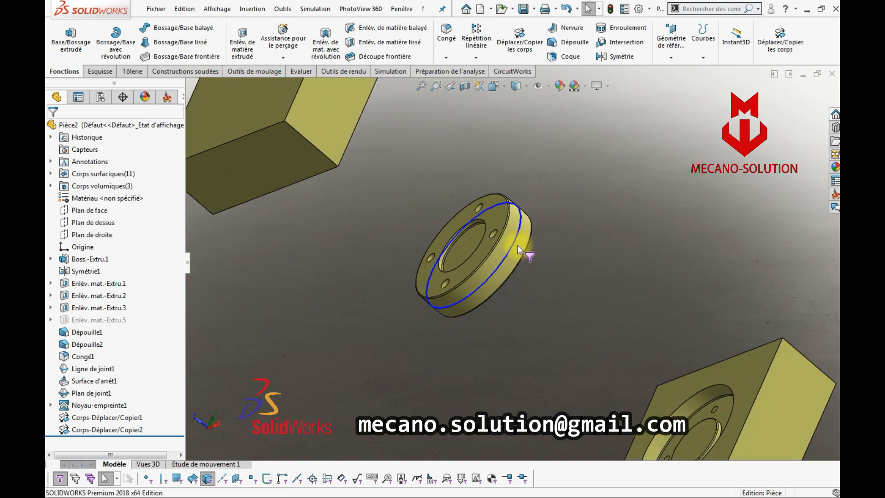
{"action": "left_click", "coordinate": [505, 11]}
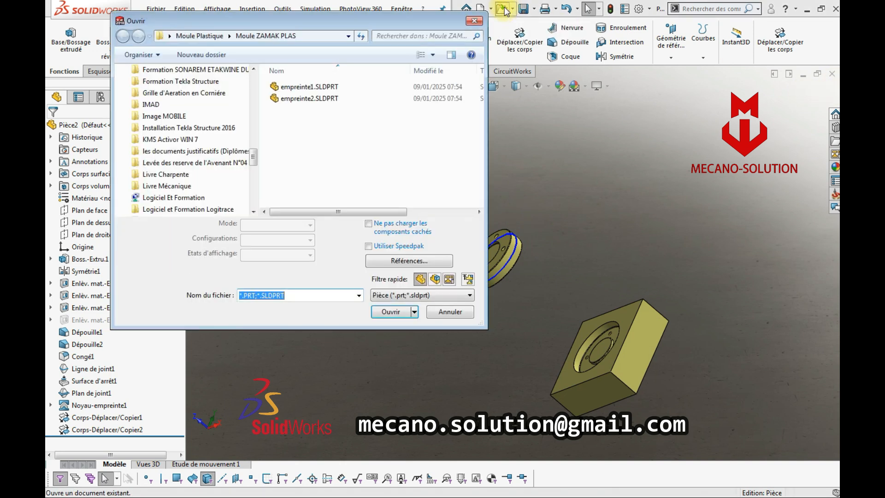
{"action": "left_click", "coordinate": [481, 15]}
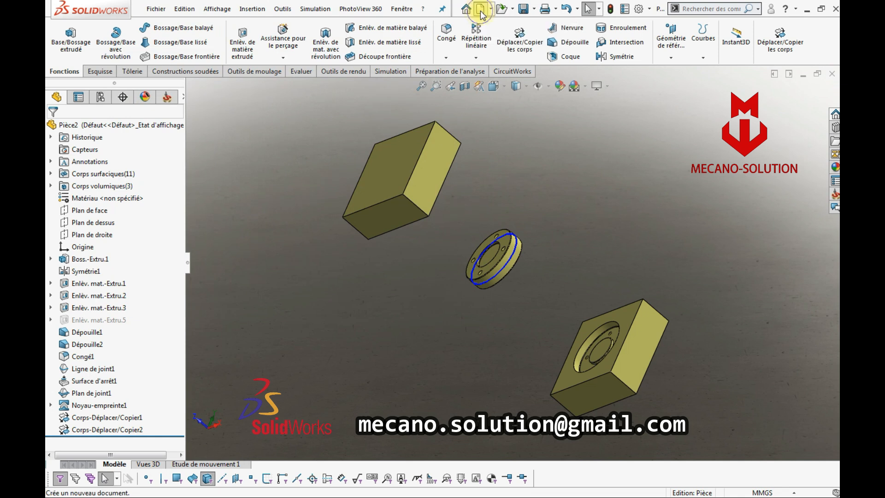
- Create a new assembly and load empreinte1 and empreinte2 together from the Moule ZAMAK PLAS folder, with its files shown as large icons
{"action": "left_click", "coordinate": [481, 8]}
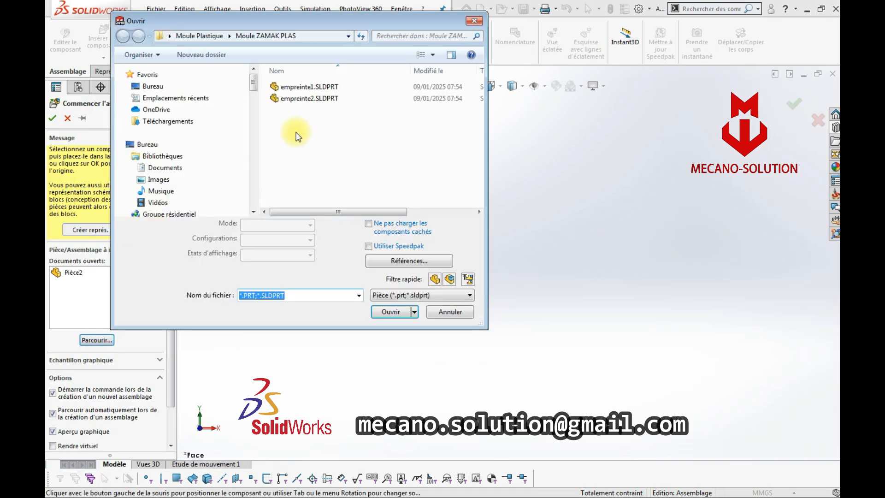
{"action": "left_click", "coordinate": [433, 54]}
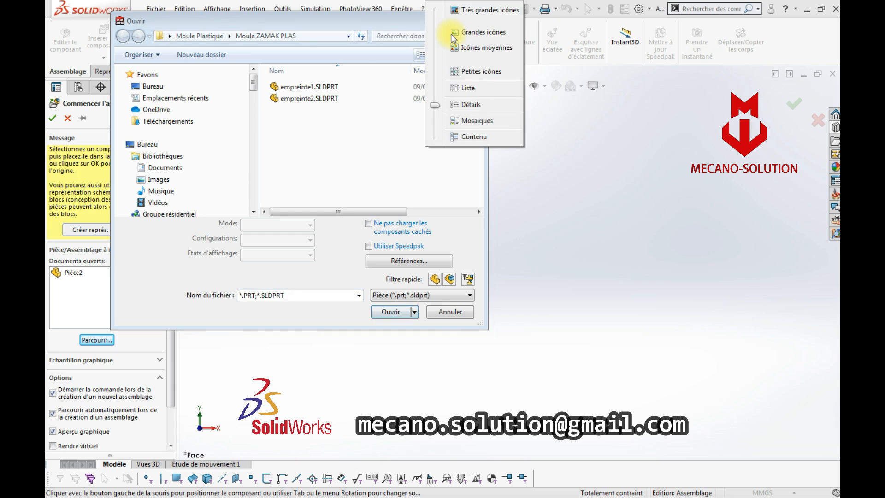
{"action": "left_click", "coordinate": [477, 34]}
{"action": "left_click_drag", "start_coordinate": [294, 162], "coordinate": [410, 92]}
{"action": "left_click", "coordinate": [403, 312]}
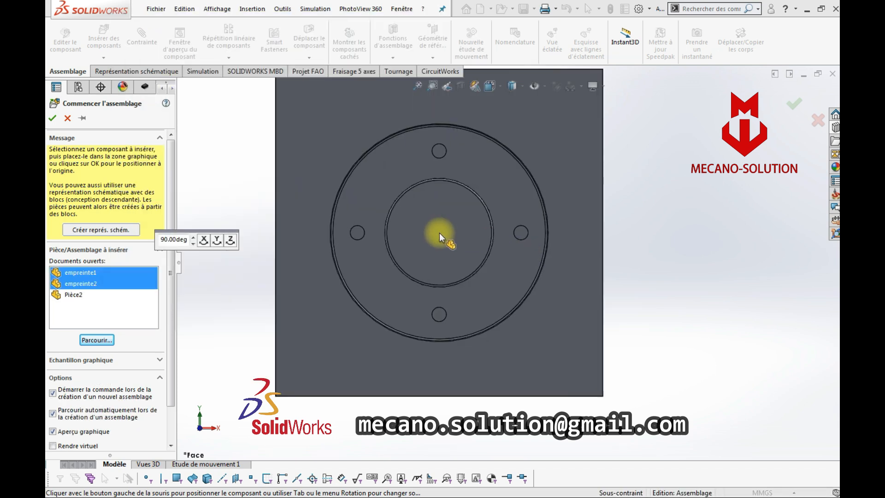
- Place empreinte1 and then empreinte2 beside it in the assembly
{"action": "left_click", "coordinate": [638, 282]}
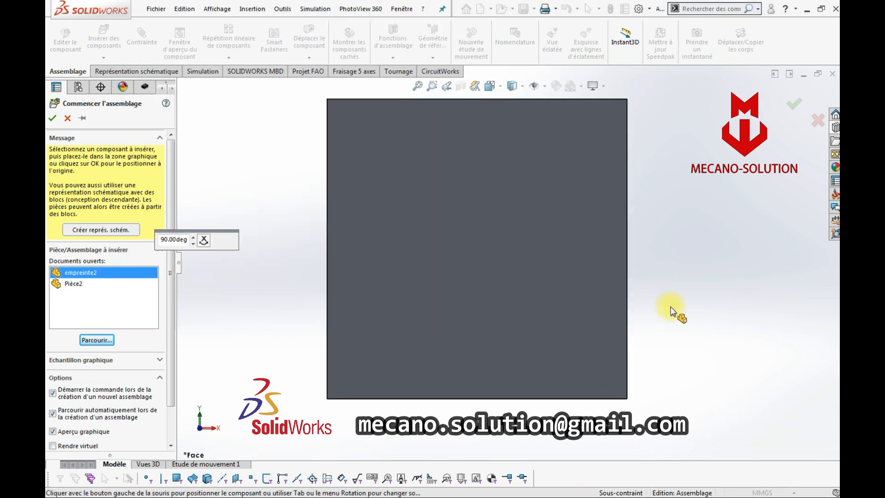
{"action": "left_click", "coordinate": [673, 311]}
{"action": "scroll", "coordinate": [528, 275], "scroll_direction": "up", "scroll_amount": 5}
{"action": "middle_click_drag", "start_coordinate": [546, 277], "coordinate": [599, 318]}
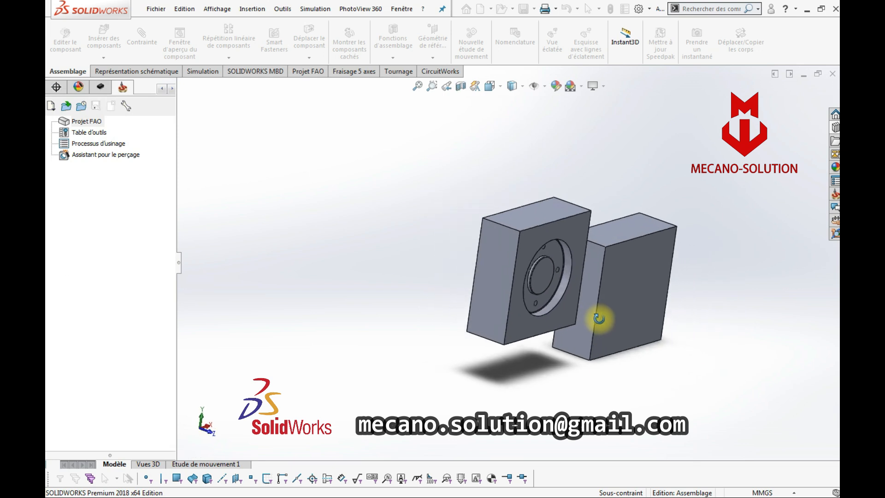
- Mate the narrow side face of empreinte2 coincident with the matching side face of empreinte1
{"action": "left_click", "coordinate": [627, 275]}
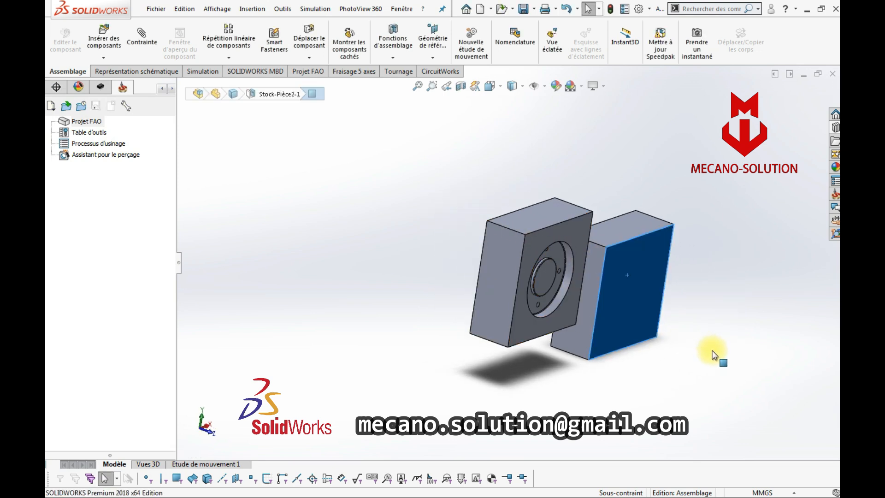
{"action": "left_click", "coordinate": [508, 258]}
{"action": "scroll", "coordinate": [624, 328], "scroll_direction": "up", "scroll_amount": 2}
{"action": "middle_click_drag", "start_coordinate": [627, 297], "coordinate": [621, 329]}
{"action": "left_click", "coordinate": [619, 329]}
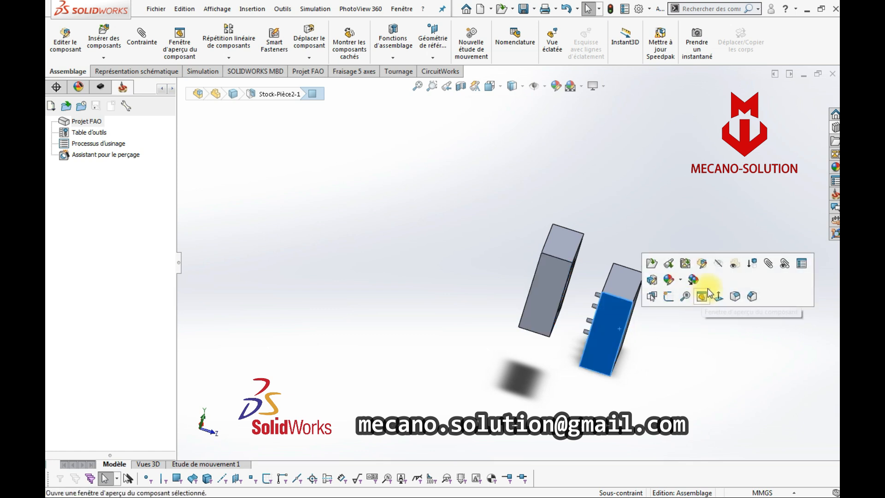
{"action": "left_click", "coordinate": [769, 264]}
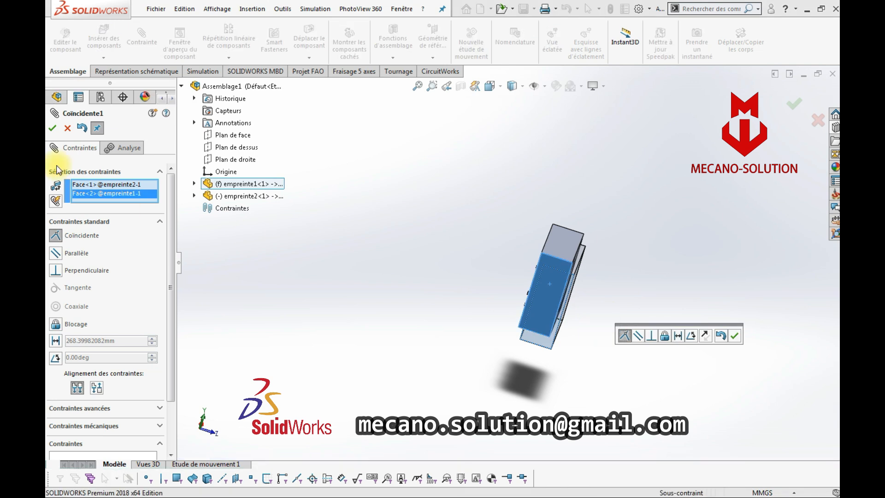
{"action": "left_click", "coordinate": [52, 128]}
- Pull empreinte2 clear of empreinte1 and mate the top faces of the two blocks coincident
{"action": "scroll", "coordinate": [562, 266], "scroll_direction": "down", "scroll_amount": 4}
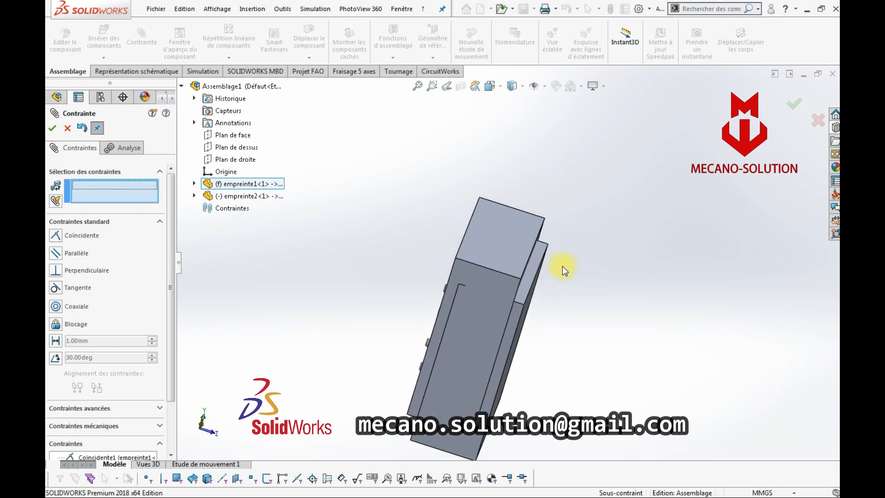
{"action": "left_click_drag", "start_coordinate": [535, 270], "coordinate": [721, 316]}
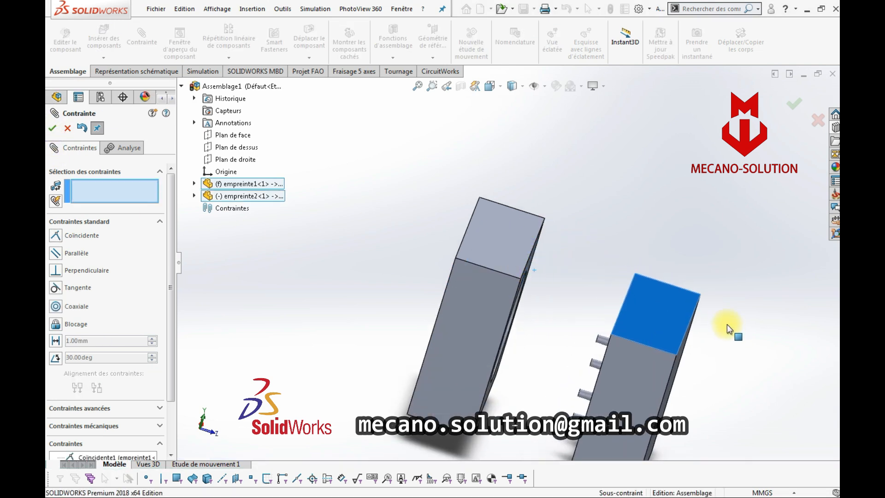
{"action": "left_click", "coordinate": [668, 308]}
{"action": "left_click", "coordinate": [500, 232]}
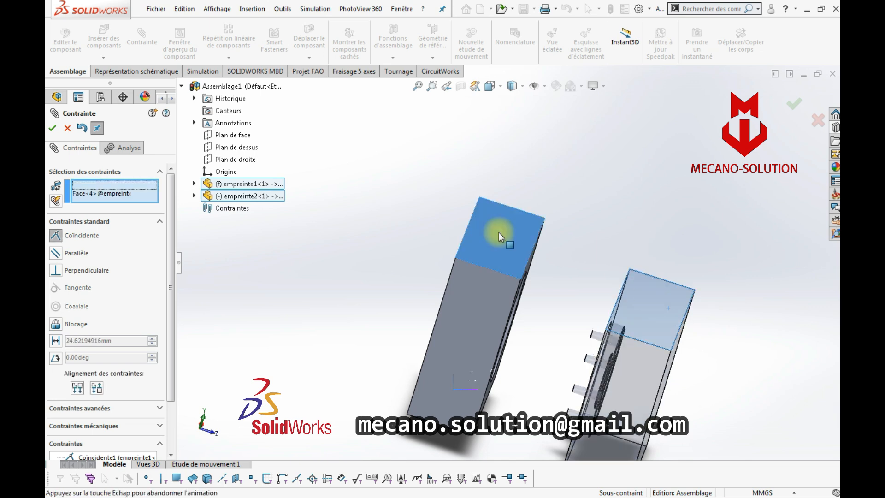
{"action": "left_click", "coordinate": [53, 128]}
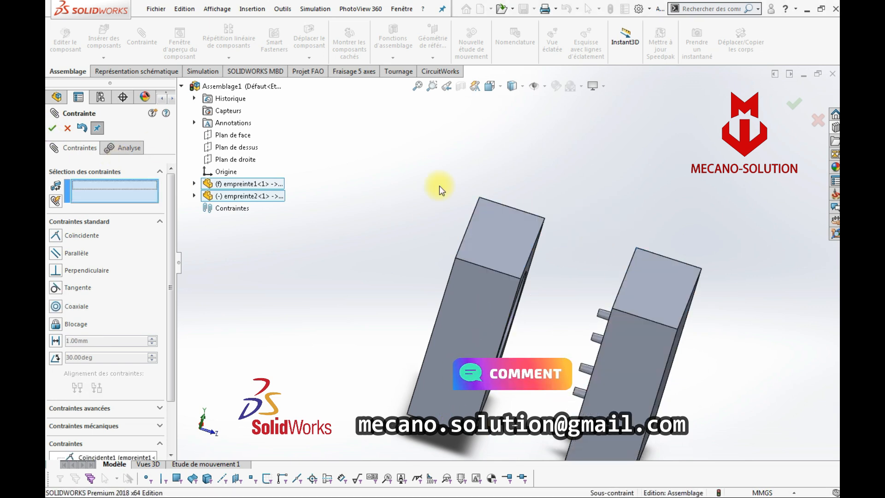
{"action": "left_click", "coordinate": [58, 128]}
- Close the mould with a coincident mate between the cavity-side parting faces of empreinte2 and empreinte1
{"action": "scroll", "coordinate": [512, 288], "scroll_direction": "up", "scroll_amount": 2}
{"action": "middle_click_drag", "start_coordinate": [446, 288], "coordinate": [588, 319]}
{"action": "left_click", "coordinate": [605, 317]}
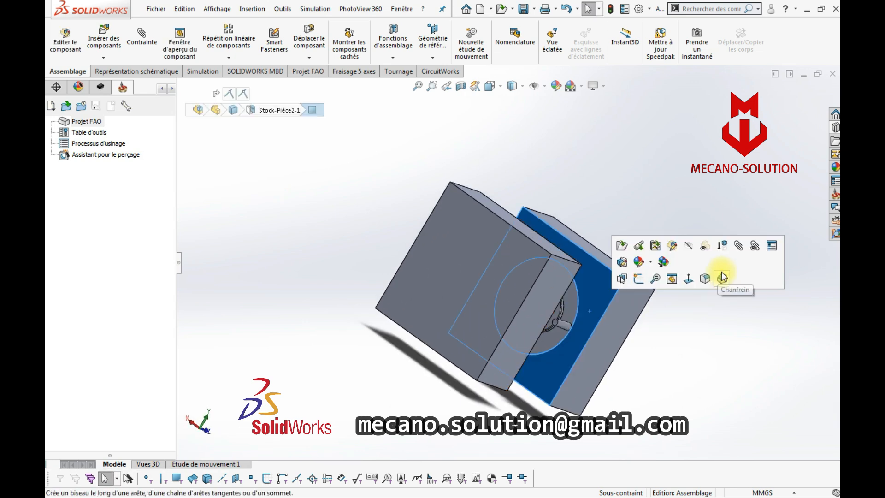
{"action": "left_click", "coordinate": [739, 246]}
{"action": "middle_click_drag", "start_coordinate": [602, 283], "coordinate": [505, 242]}
{"action": "left_click", "coordinate": [505, 236]}
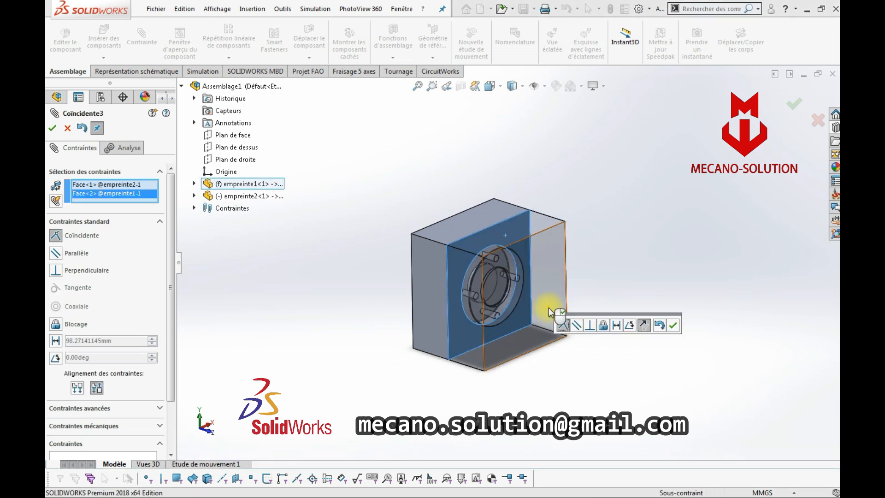
{"action": "left_click", "coordinate": [672, 326]}
{"action": "left_click", "coordinate": [52, 129]}
- Open empreinte2 from the assembly, colour the whole part light yellow and close it
{"action": "middle_click_drag", "start_coordinate": [435, 276], "coordinate": [466, 284]}
{"action": "right_click", "coordinate": [506, 291]}
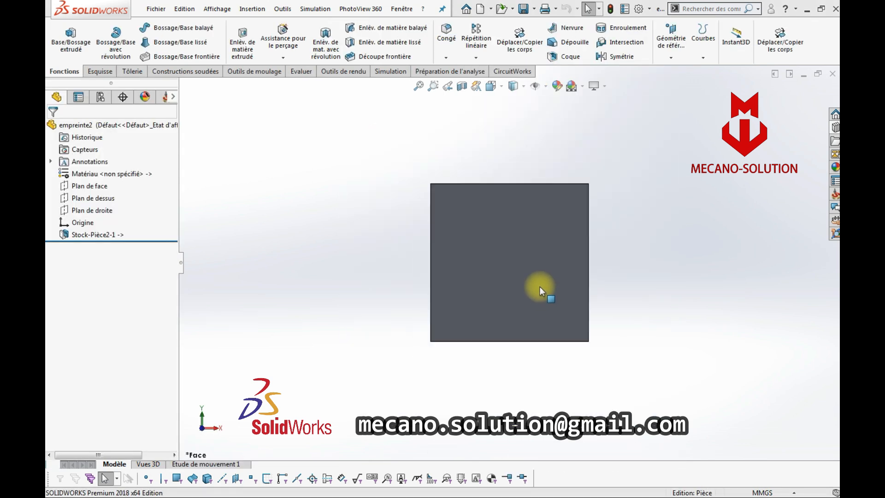
{"action": "middle_click_drag", "start_coordinate": [537, 291], "coordinate": [668, 344]}
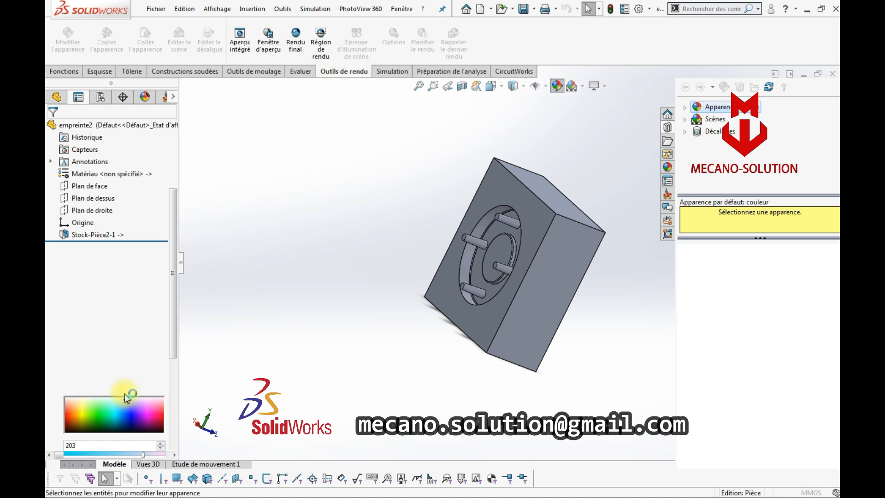
{"action": "left_click", "coordinate": [110, 349]}
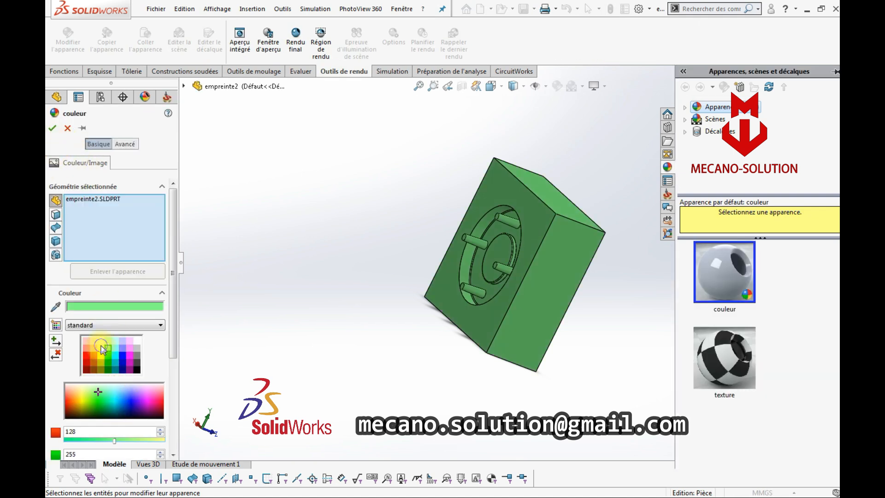
{"action": "left_click", "coordinate": [101, 348]}
{"action": "left_click", "coordinate": [52, 129]}
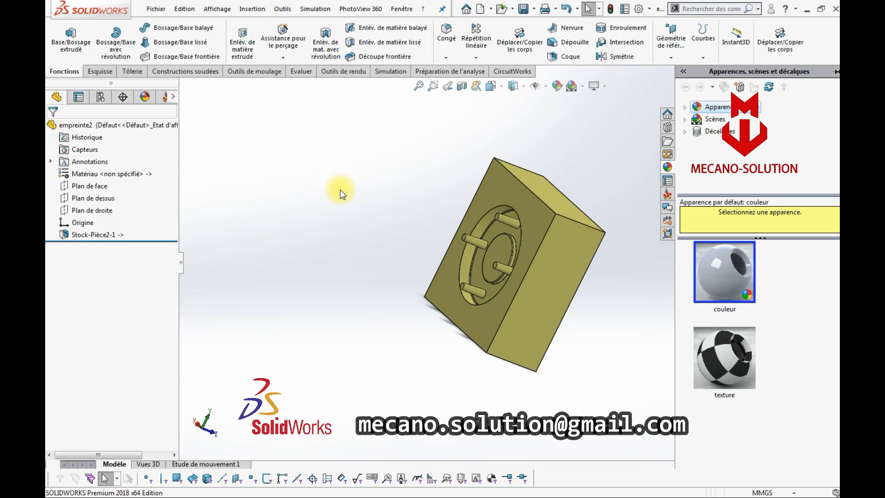
{"action": "left_click", "coordinate": [832, 75]}
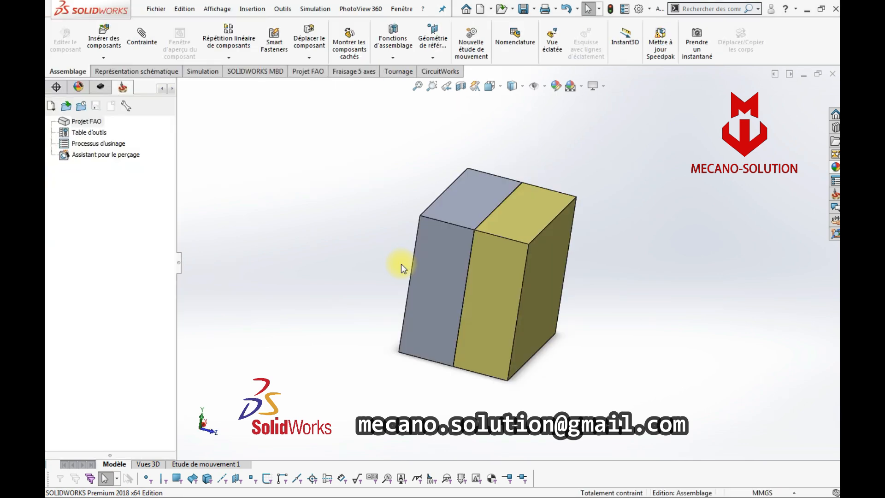
- Open empreinte1 from the assembly, colour the whole part light yellow, then close it and save the changes
{"action": "middle_click_drag", "start_coordinate": [538, 292], "coordinate": [560, 288]}
{"action": "right_click", "coordinate": [482, 222]}
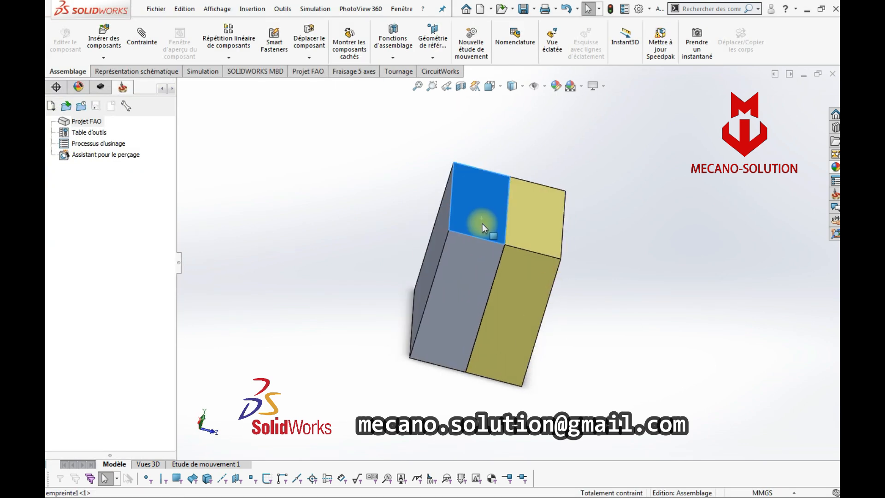
{"action": "left_click", "coordinate": [493, 83]}
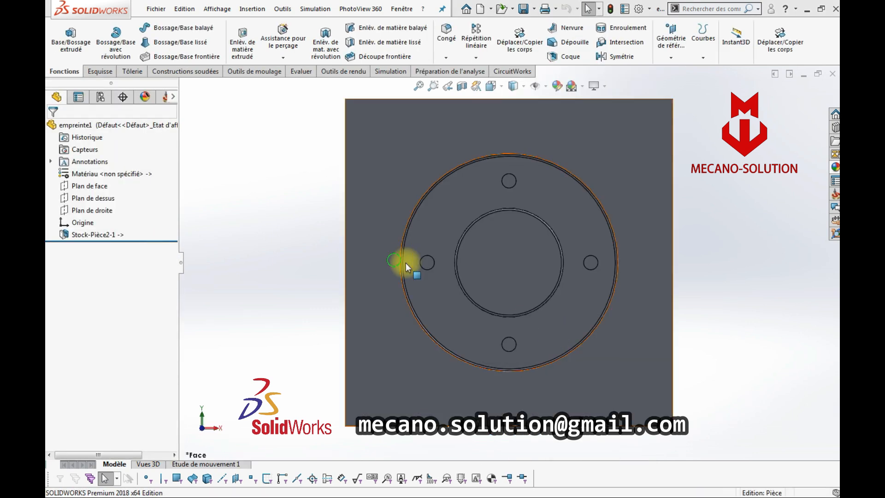
{"action": "middle_click_drag", "start_coordinate": [405, 263], "coordinate": [475, 264]}
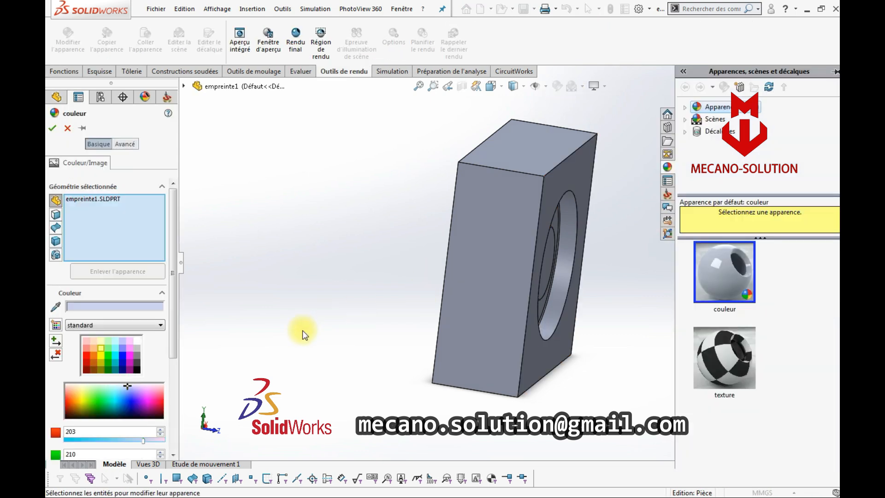
{"action": "left_click", "coordinate": [102, 348]}
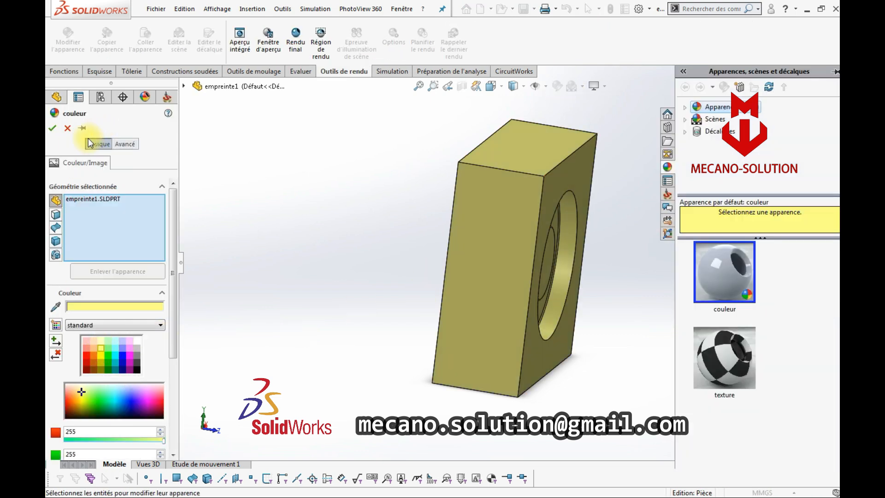
{"action": "left_click", "coordinate": [54, 129]}
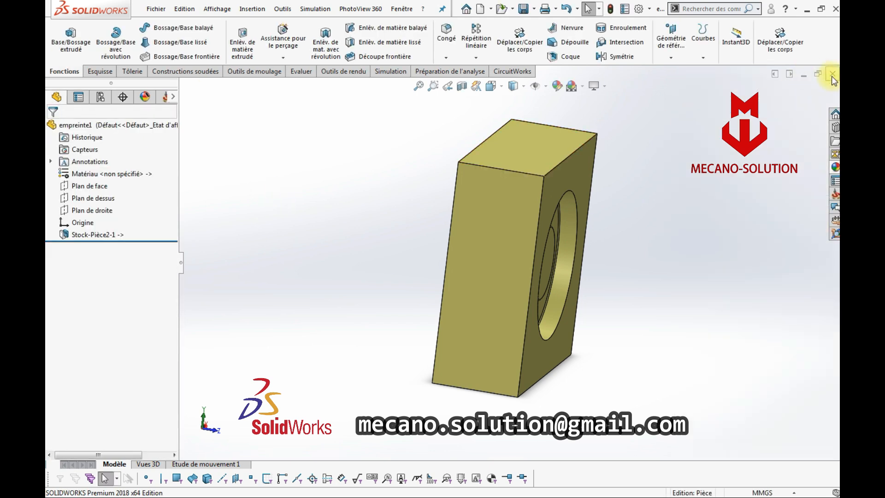
{"action": "left_click", "coordinate": [832, 75]}
{"action": "left_click", "coordinate": [418, 252]}
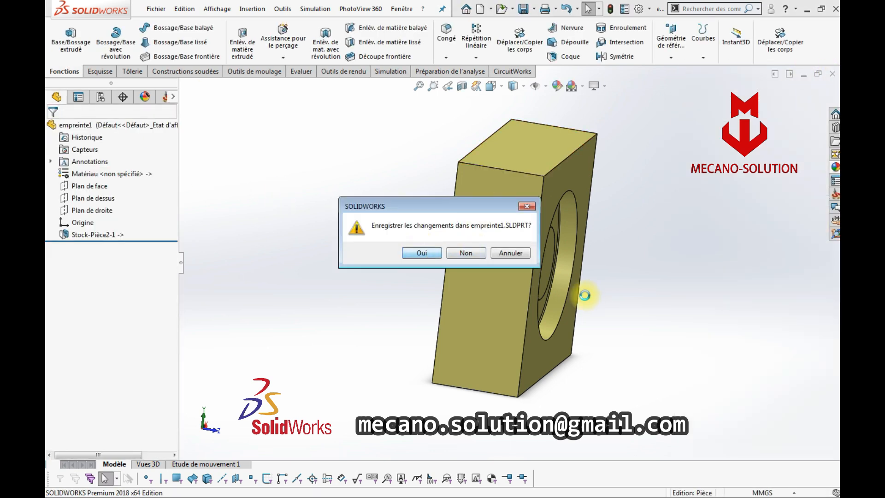
- Section the closed mould parallel to the side face of empreinte2 at a -104 mm offset and examine the moulding cavity
{"action": "scroll", "coordinate": [512, 300], "scroll_direction": "up", "scroll_amount": 3}
{"action": "middle_click_drag", "start_coordinate": [507, 291], "coordinate": [484, 262]}
{"action": "scroll", "coordinate": [485, 264], "scroll_direction": "down", "scroll_amount": 3}
{"action": "left_click", "coordinate": [487, 266]}
{"action": "left_click", "coordinate": [460, 87]}
{"action": "left_click_drag", "start_coordinate": [443, 318], "coordinate": [491, 300]}
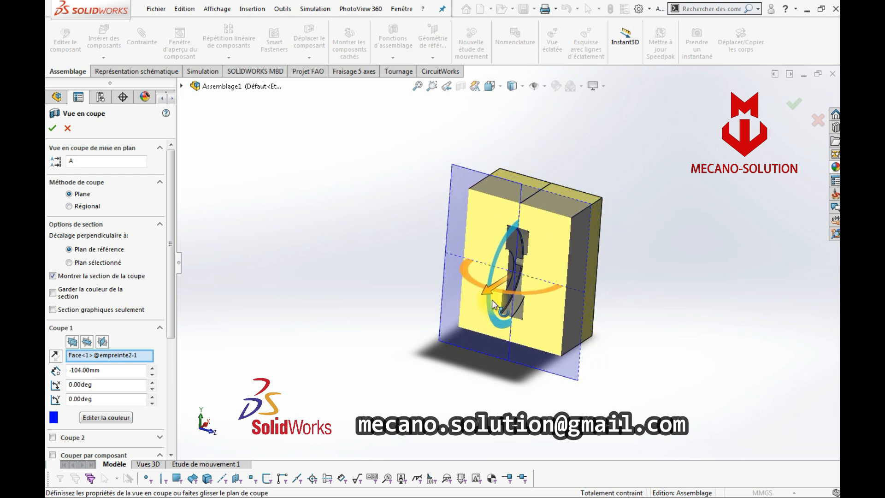
{"action": "left_click", "coordinate": [54, 129]}
{"action": "middle_click_drag", "start_coordinate": [548, 250], "coordinate": [473, 211]}
{"action": "scroll", "coordinate": [555, 260], "scroll_direction": "down", "scroll_amount": 5}
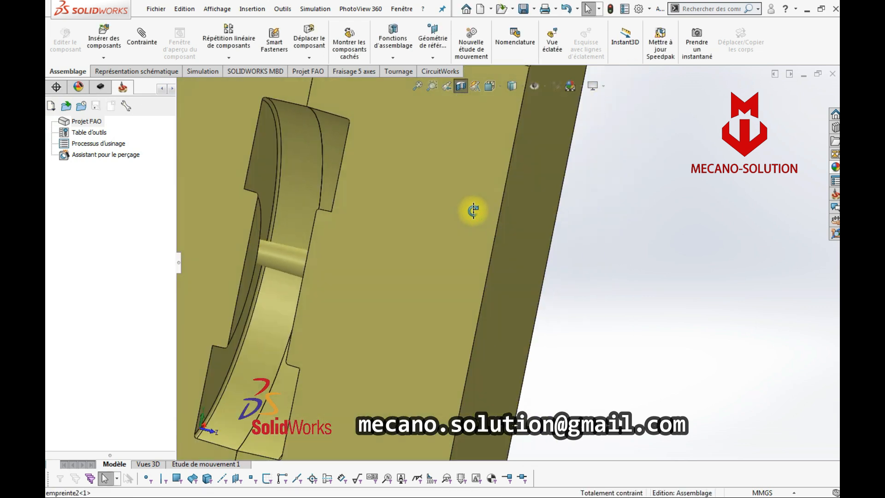
{"action": "scroll", "coordinate": [461, 236], "scroll_direction": "up", "scroll_amount": 6}
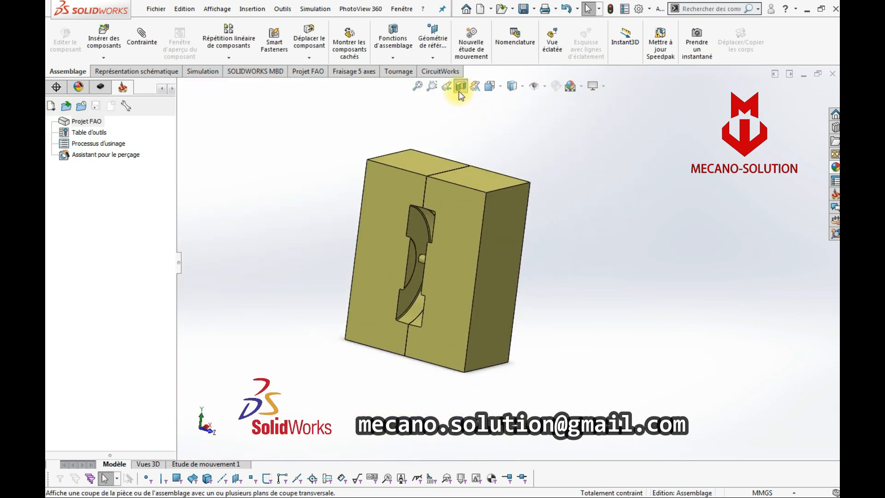
- Turn off the current section and section the mould again parallel to the side face of empreinte2 at a -70 mm offset
{"action": "left_click", "coordinate": [460, 86]}
{"action": "left_click", "coordinate": [380, 272]}
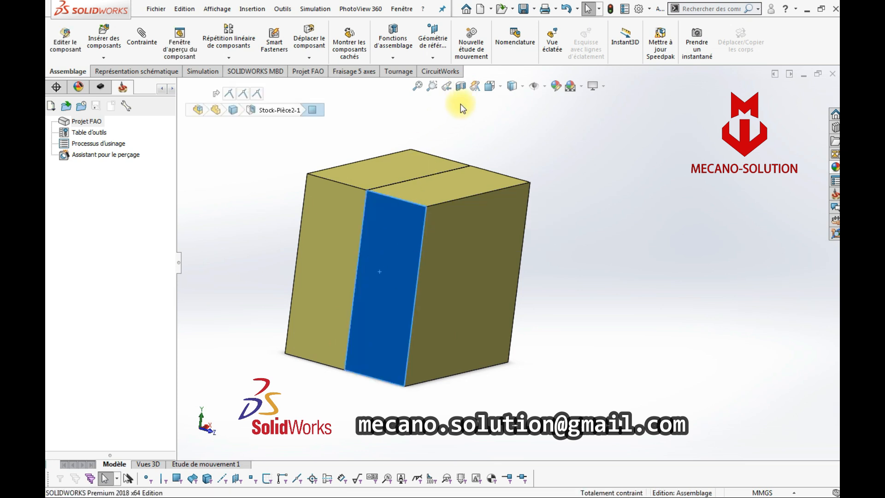
{"action": "left_click", "coordinate": [460, 86]}
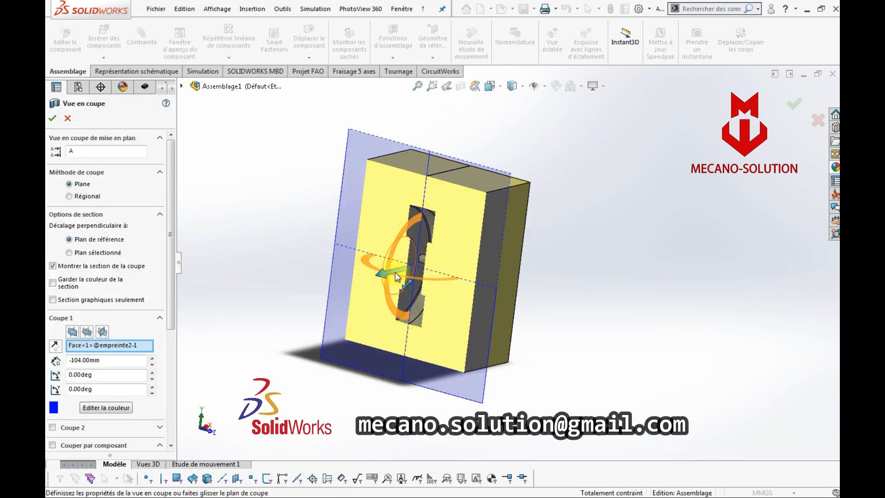
{"action": "left_click_drag", "start_coordinate": [380, 275], "coordinate": [362, 284]}
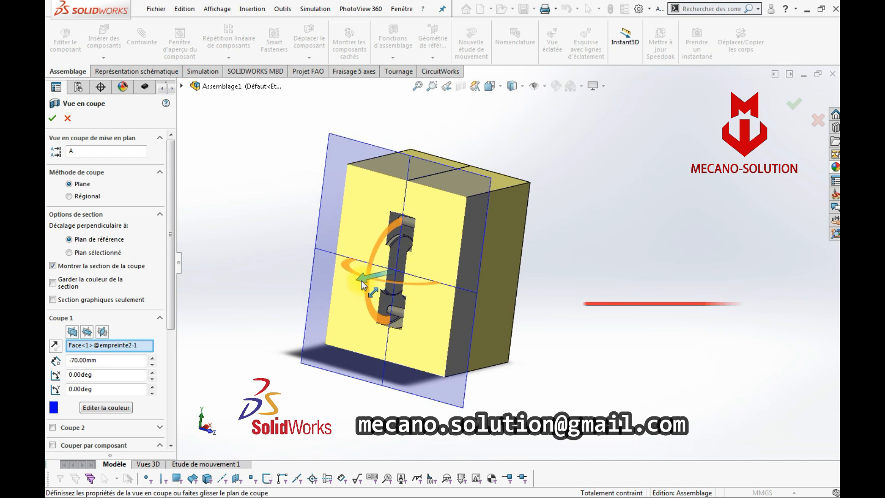
{"action": "left_click", "coordinate": [52, 118]}
{"action": "middle_click_drag", "start_coordinate": [493, 247], "coordinate": [480, 212]}
- Apply the Usine scene as the background of the assembly
{"action": "left_click", "coordinate": [582, 86]}
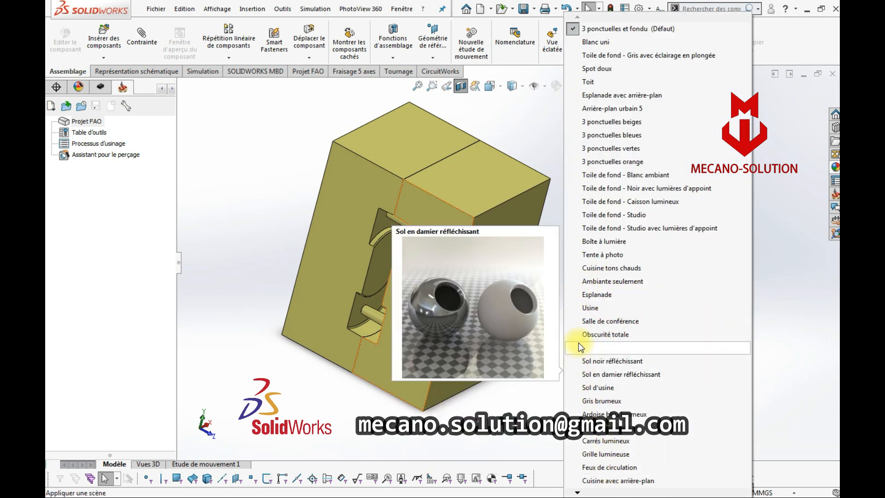
{"action": "left_click", "coordinate": [583, 307]}
{"action": "middle_click_drag", "start_coordinate": [521, 287], "coordinate": [500, 225]}
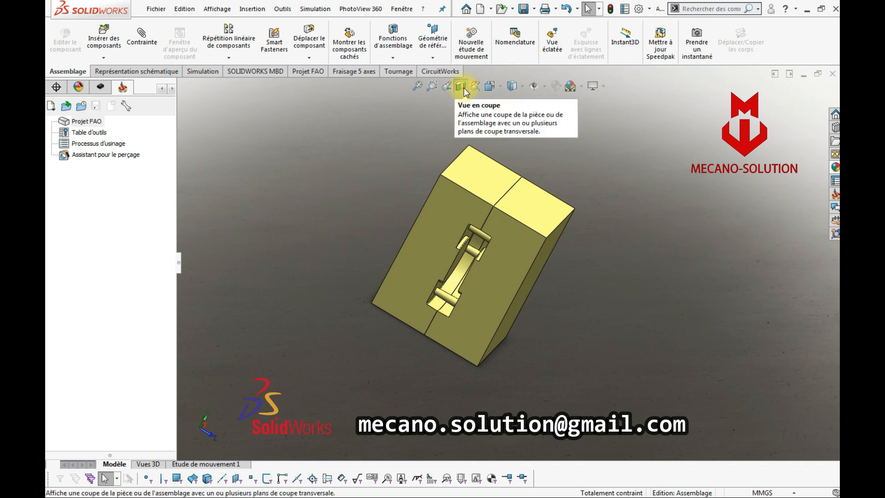
- Turn off the section view and examine the whole closed mould from several angles and distances
{"action": "middle_click_drag", "start_coordinate": [477, 162], "coordinate": [484, 217]}
{"action": "scroll", "coordinate": [503, 275], "scroll_direction": "up", "scroll_amount": 2}
{"action": "scroll", "coordinate": [504, 265], "scroll_direction": "up", "scroll_amount": 2}
{"action": "mouse_move", "coordinate": [504, 265]}
{"action": "middle_mouse_down"}
{"action": "mouse_move", "coordinate": [464, 215]}
{"action": "mouse_move", "coordinate": [508, 287]}
{"action": "mouse_move", "coordinate": [505, 231]}
{"action": "mouse_move", "coordinate": [516, 261]}
{"action": "middle_mouse_up"}
{"action": "scroll", "coordinate": [501, 276], "scroll_direction": "down", "scroll_amount": 2}
{"action": "scroll", "coordinate": [501, 275], "scroll_direction": "up", "scroll_amount": 3}
{"action": "scroll", "coordinate": [516, 260], "scroll_direction": "down", "scroll_amount": 3}
{"action": "scroll", "coordinate": [514, 286], "scroll_direction": "down", "scroll_amount": 2}
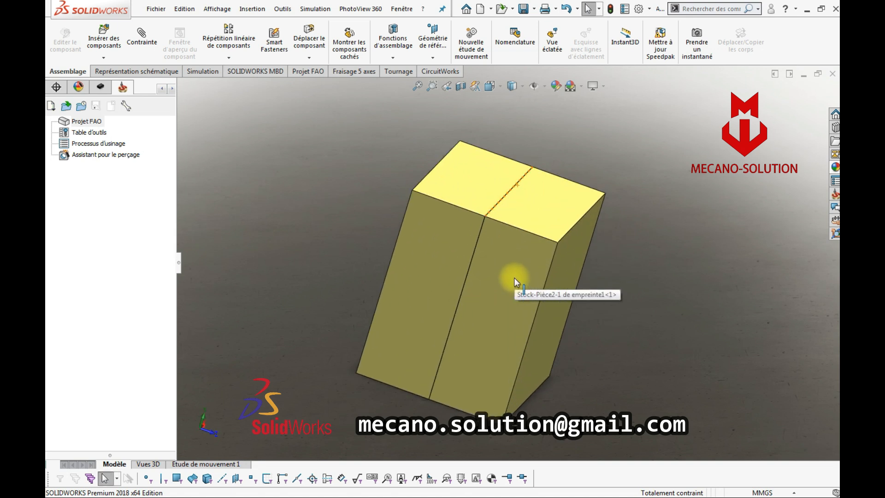
{"action": "scroll", "coordinate": [527, 233], "scroll_direction": "down", "scroll_amount": 2}
- Section the mould parallel to the selected outer face of empreinte2 at a -78 mm offset and inspect the moulding cavity
{"action": "left_click", "coordinate": [527, 232]}
{"action": "left_click", "coordinate": [456, 85]}
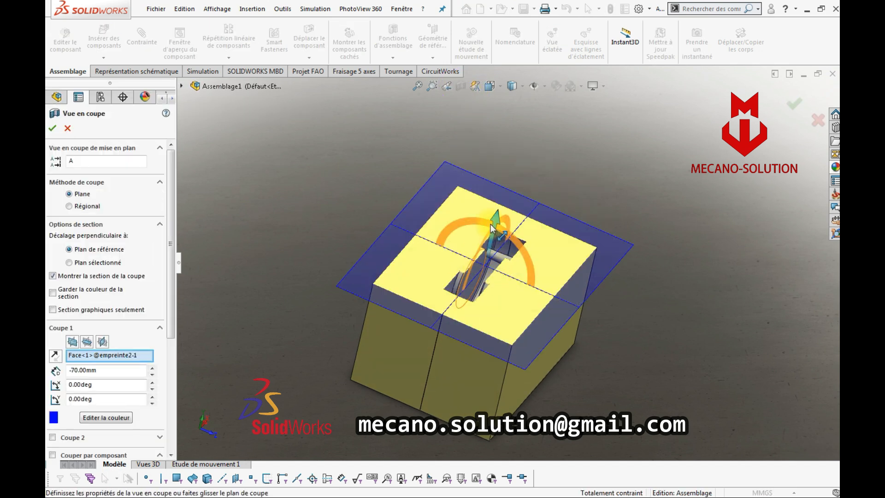
{"action": "scroll", "coordinate": [510, 252], "scroll_direction": "up", "scroll_amount": 3}
{"action": "scroll", "coordinate": [507, 247], "scroll_direction": "down", "scroll_amount": 3}
{"action": "left_click_drag", "start_coordinate": [483, 285], "coordinate": [465, 287]}
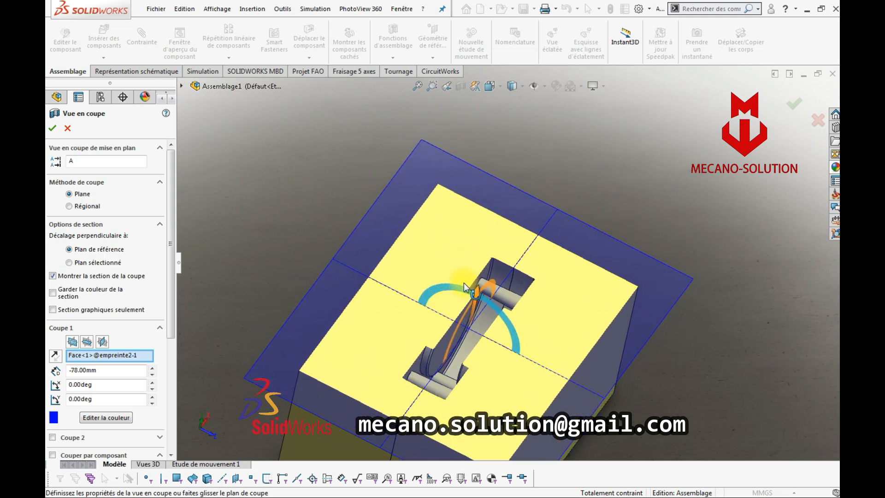
{"action": "left_click", "coordinate": [58, 131]}
{"action": "middle_click_drag", "start_coordinate": [417, 226], "coordinate": [502, 323]}
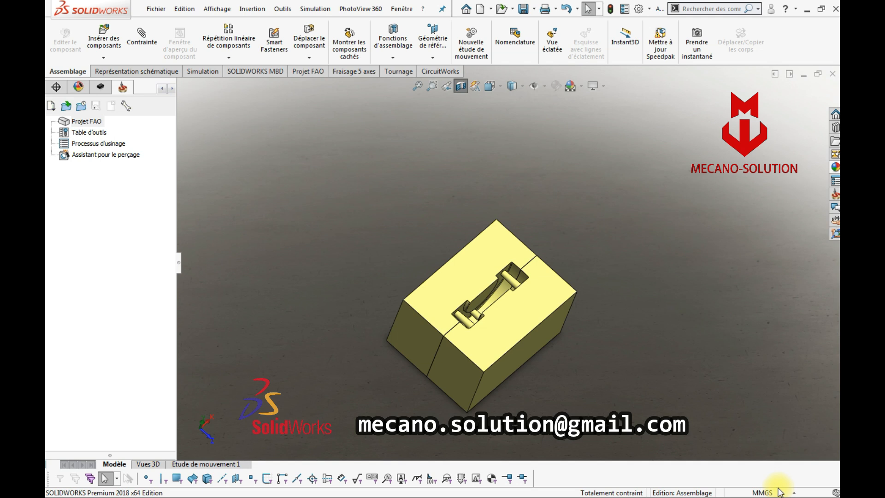
- Remove the section view and inspect the complete closed mould block
{"action": "left_click", "coordinate": [459, 87]}
{"action": "middle_click_drag", "start_coordinate": [458, 87], "coordinate": [575, 303]}
{"action": "scroll", "coordinate": [575, 303], "scroll_direction": "down", "scroll_amount": 1}
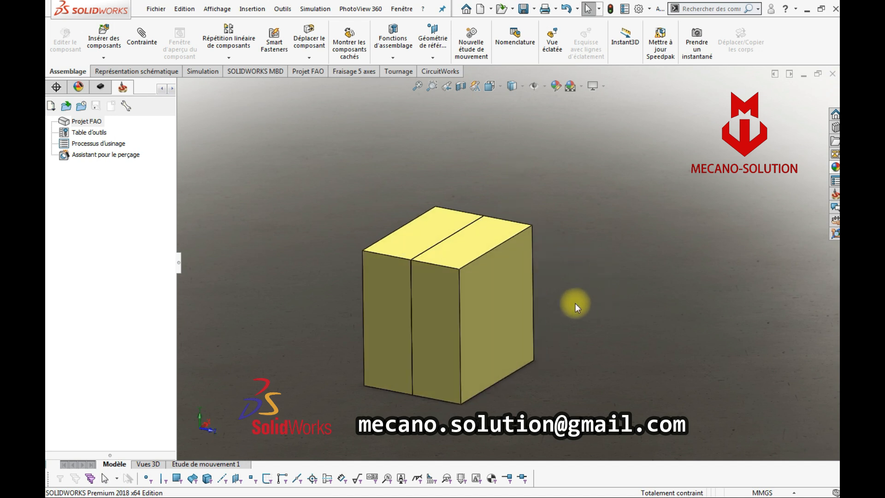
{"action": "scroll", "coordinate": [518, 287], "scroll_direction": "up", "scroll_amount": 3}
{"action": "scroll", "coordinate": [518, 288], "scroll_direction": "down", "scroll_amount": 1}
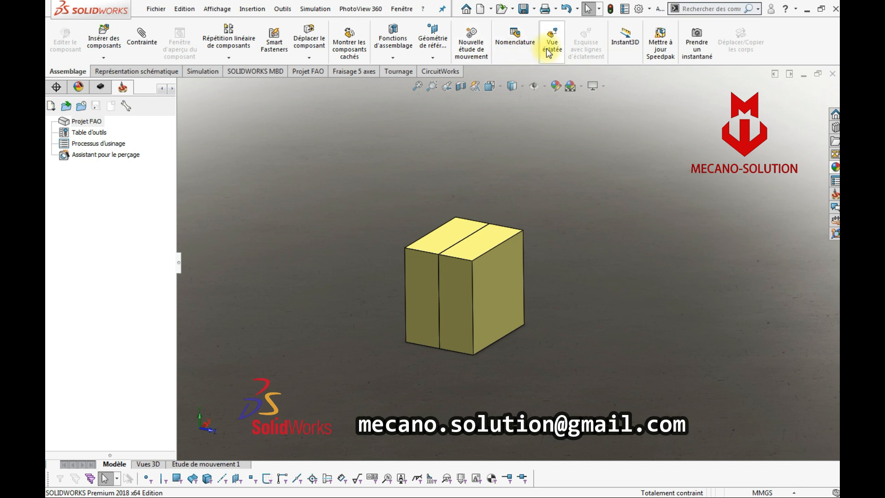
- Create an exploded view that moves empreinte2 away from empreinte1 along the Z axis, and inspect the opened mould
{"action": "left_click", "coordinate": [520, 307]}
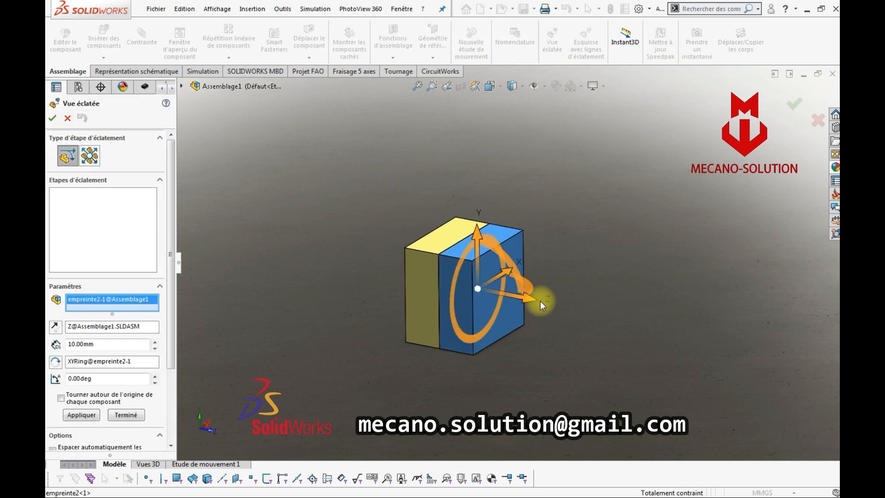
{"action": "left_click_drag", "start_coordinate": [605, 313], "coordinate": [631, 310]}
{"action": "left_click", "coordinate": [52, 118]}
{"action": "middle_click_drag", "start_coordinate": [509, 274], "coordinate": [648, 336]}
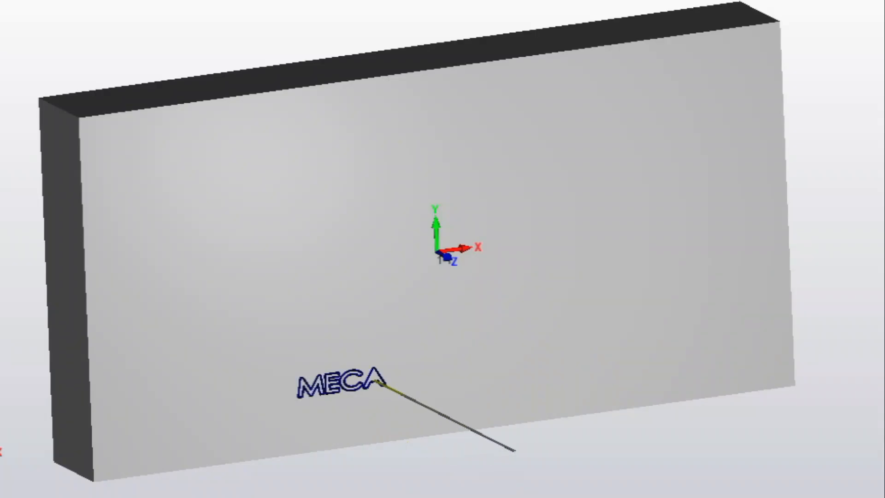